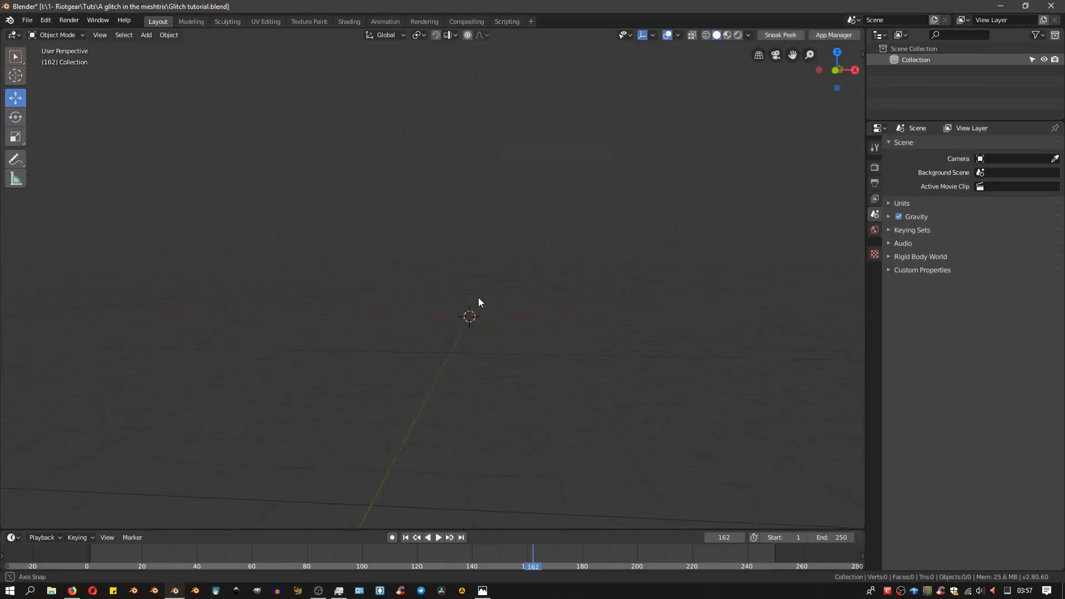
Add a Bezier circle curve rotated 90° about X to stand upright
key(shift+a)
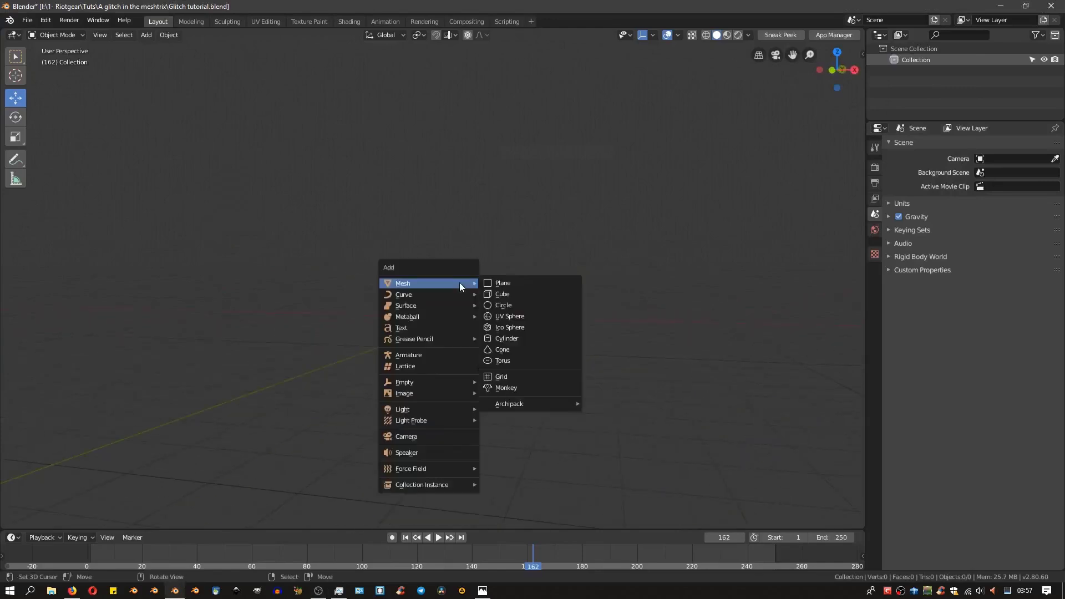
mouse_move(451, 293)
click(498, 305)
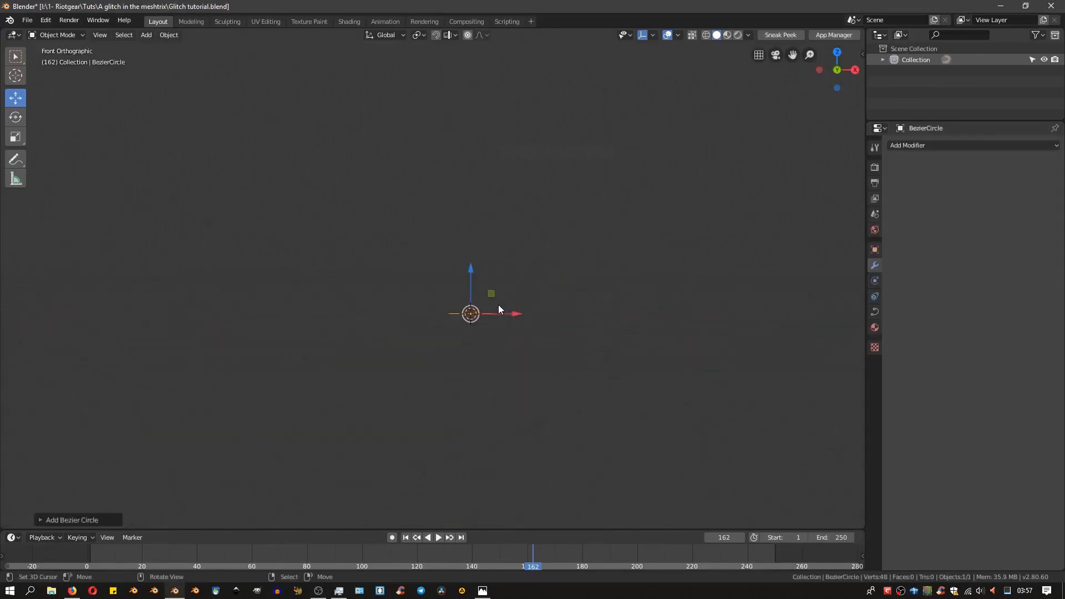
text(rx90)
key(Return)
Scale the Bezier circle up in two passes to enlarge it
key(Tab)
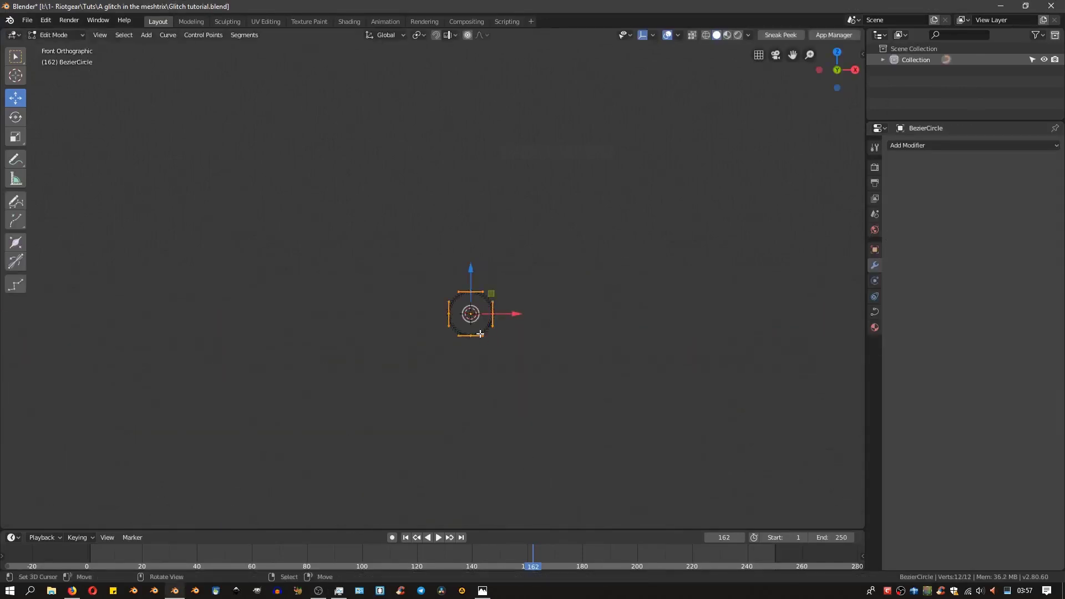
key(Tab)
key(s)
click(603, 368)
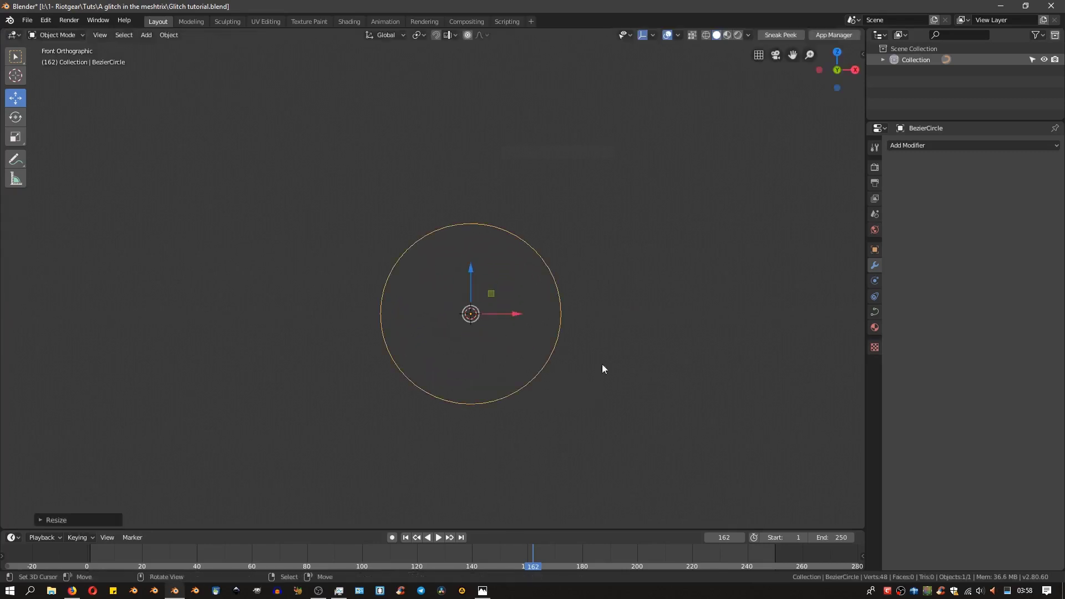
key(s)
click(606, 262)
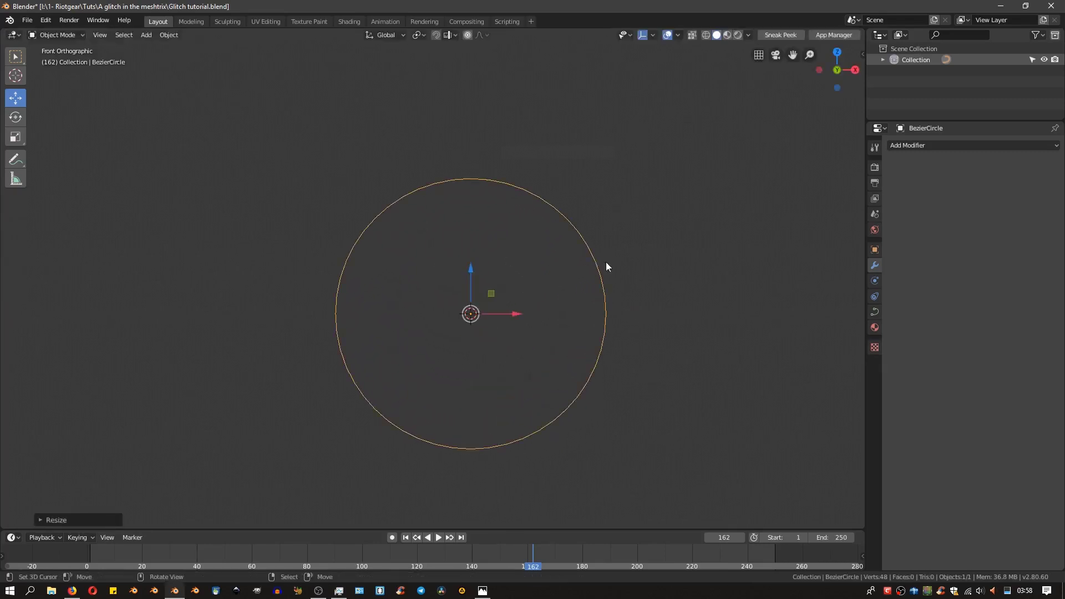
In front orthographic view, move the circle's control points up above the origin
click(757, 54)
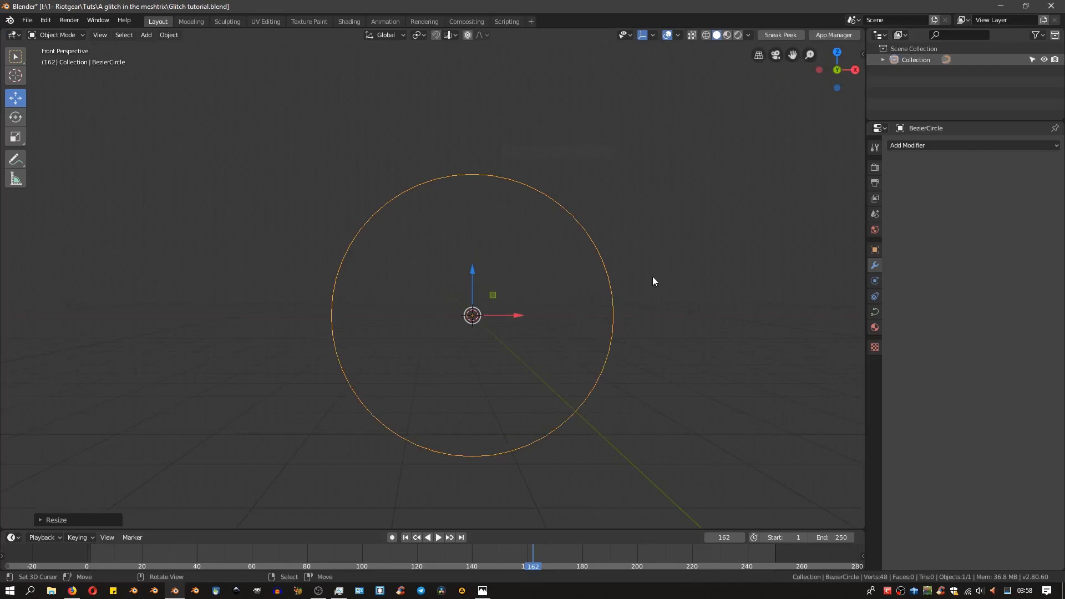
key(KP_5)
click(527, 108)
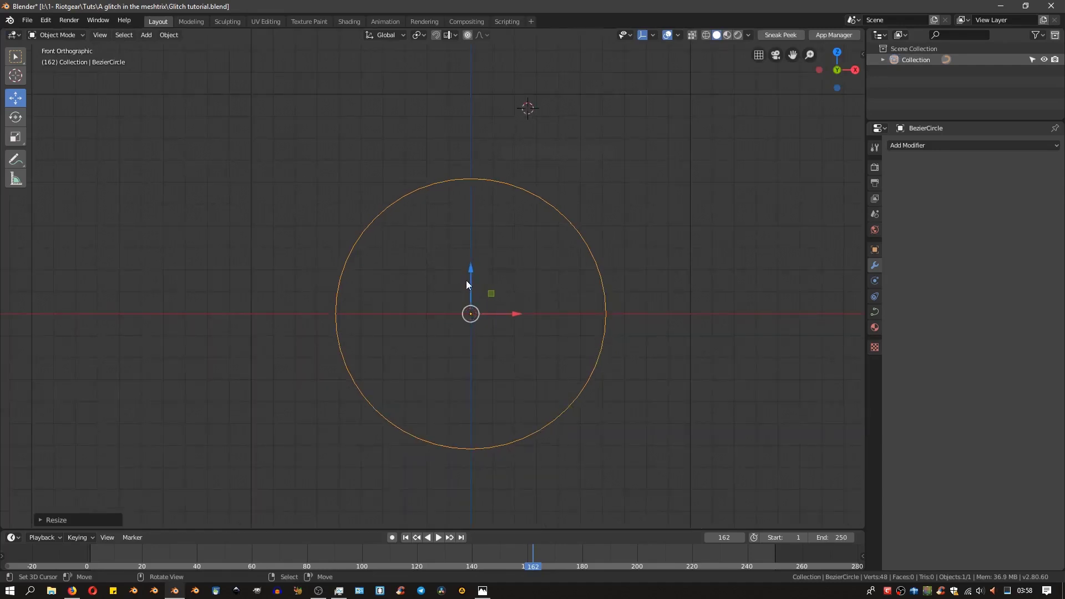
key(Tab)
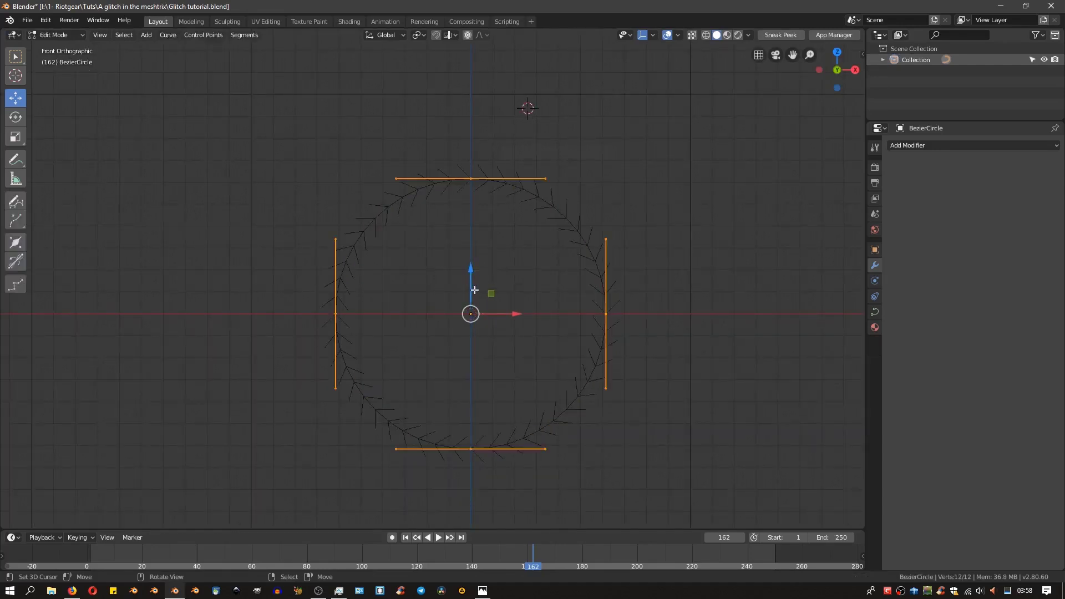
drag(471, 268, 475, 135)
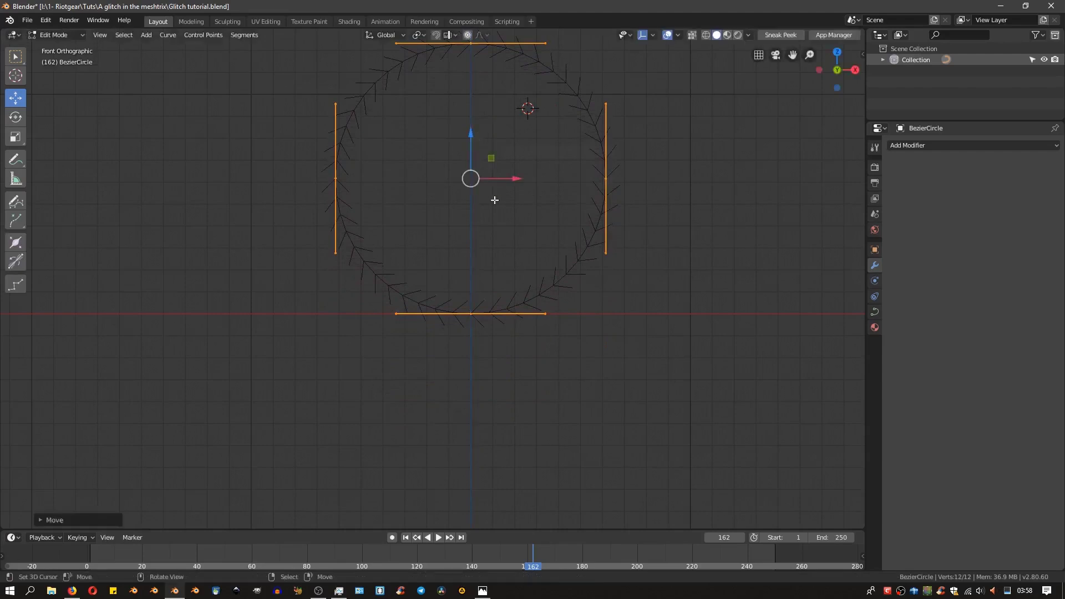
key(Tab)
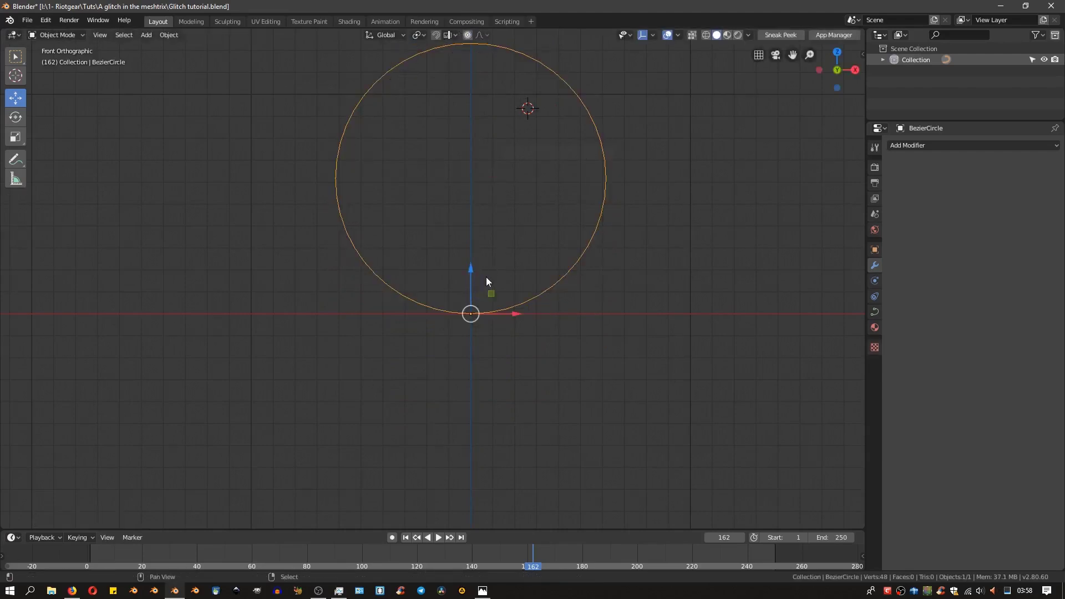
Set the circle's handles to Vector, turning it into a sharp-cornered diamond
key(shift+a)
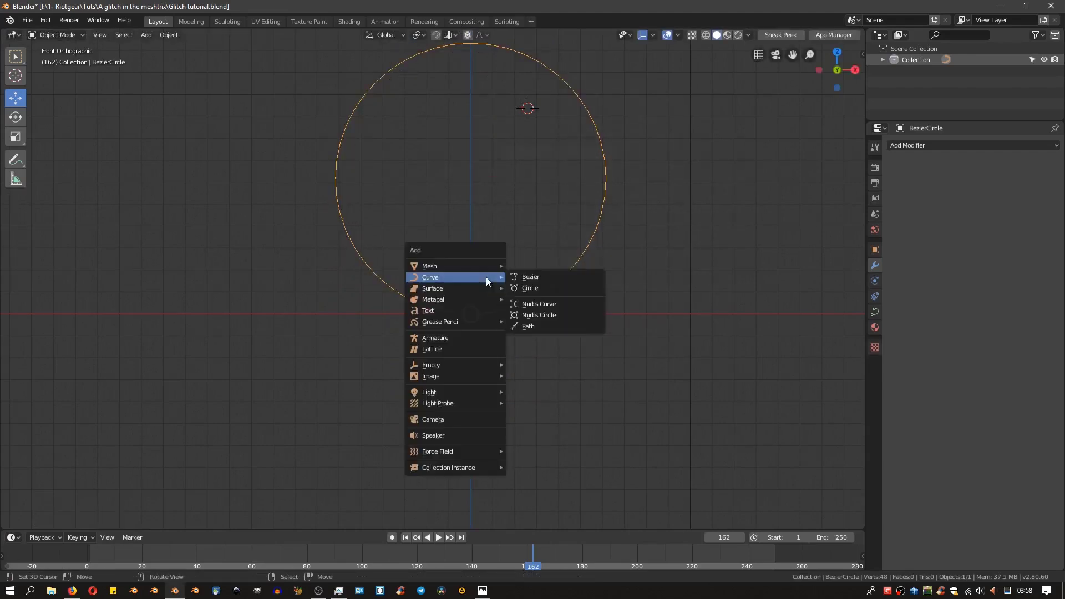
key(Tab)
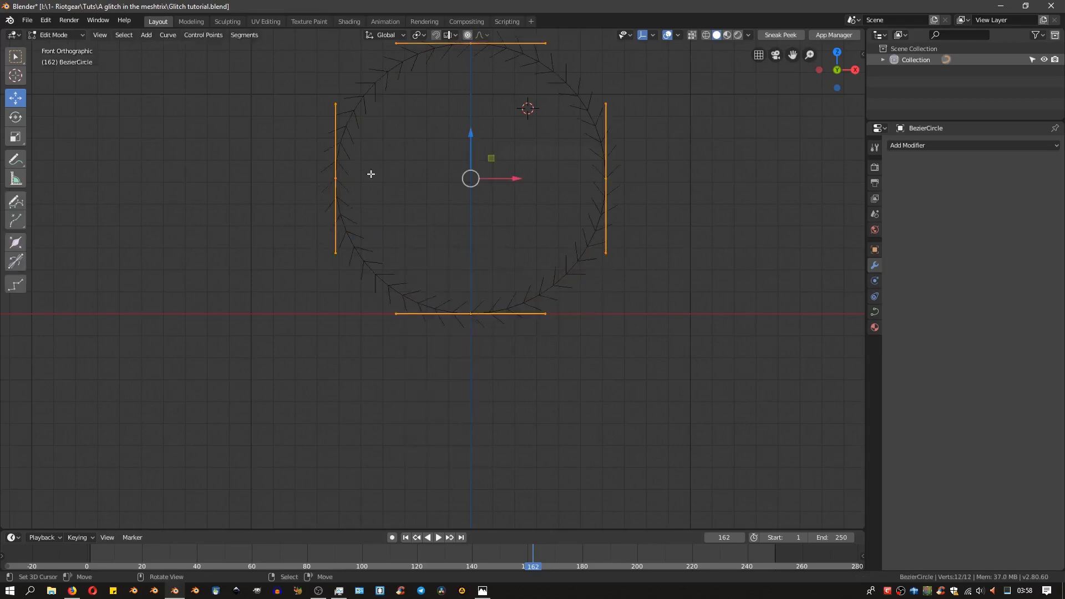
key(x)
click(411, 189)
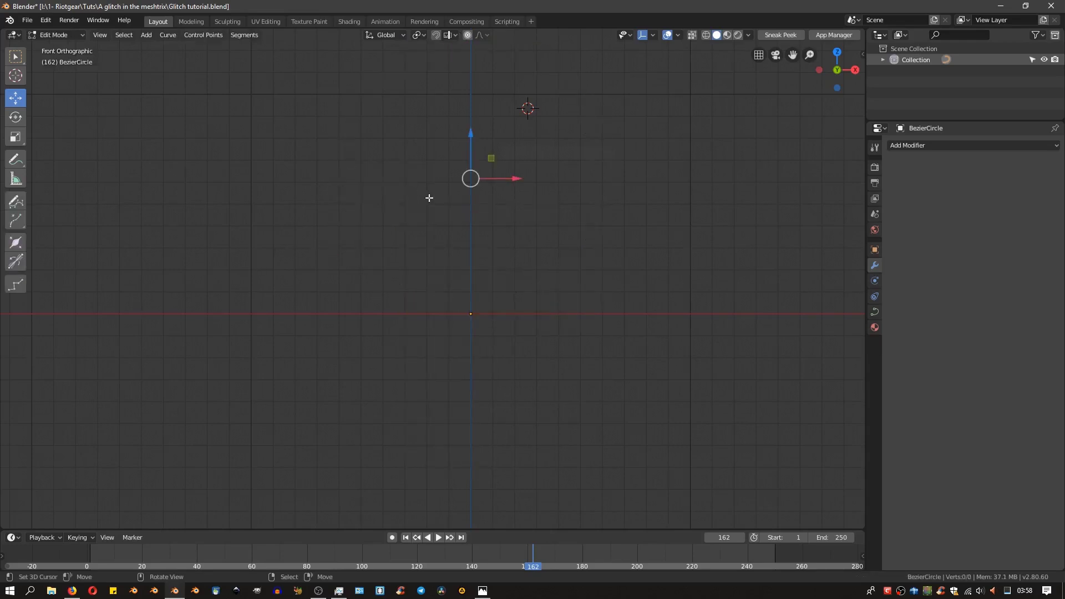
key(ctrl+z)
scroll(429, 197, down, 2)
key(v)
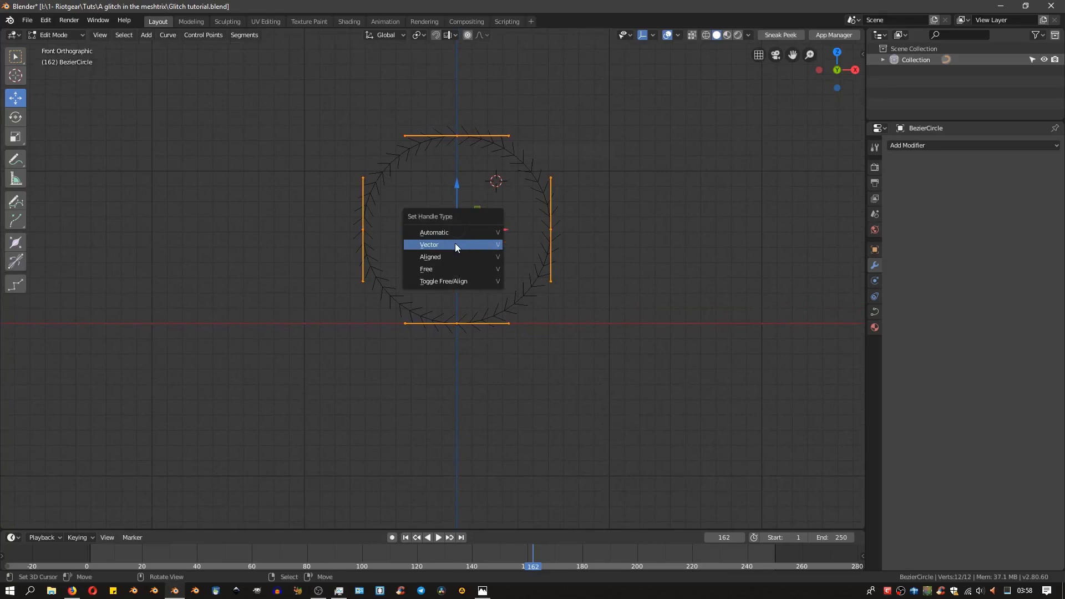
click(454, 244)
scroll(457, 240, up, 2)
Delete the diamond's bottom point, leaving a triangle
click(314, 195)
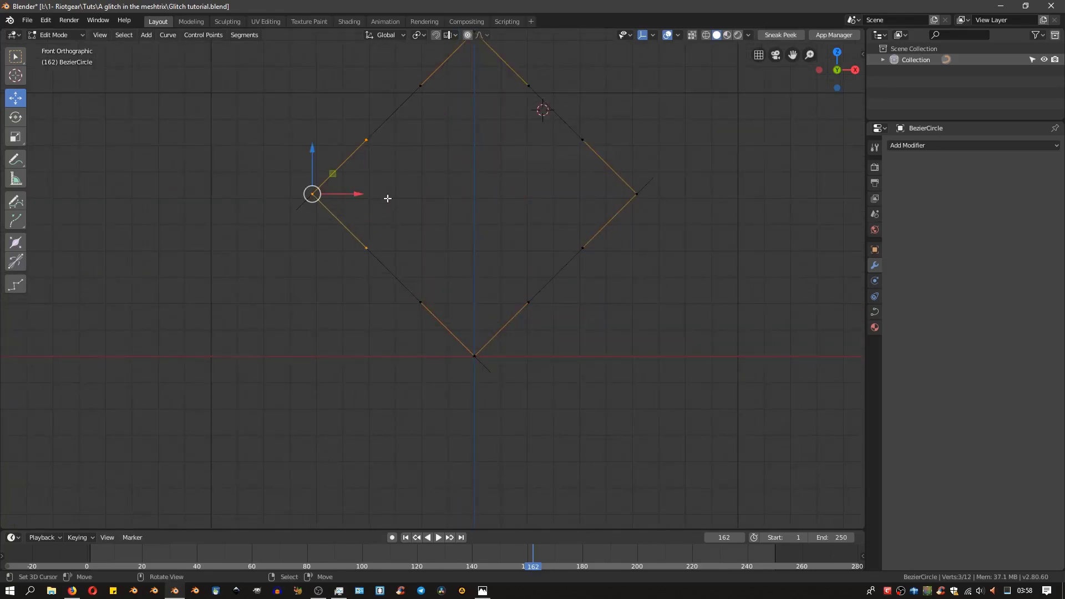
click(490, 309)
key(x)
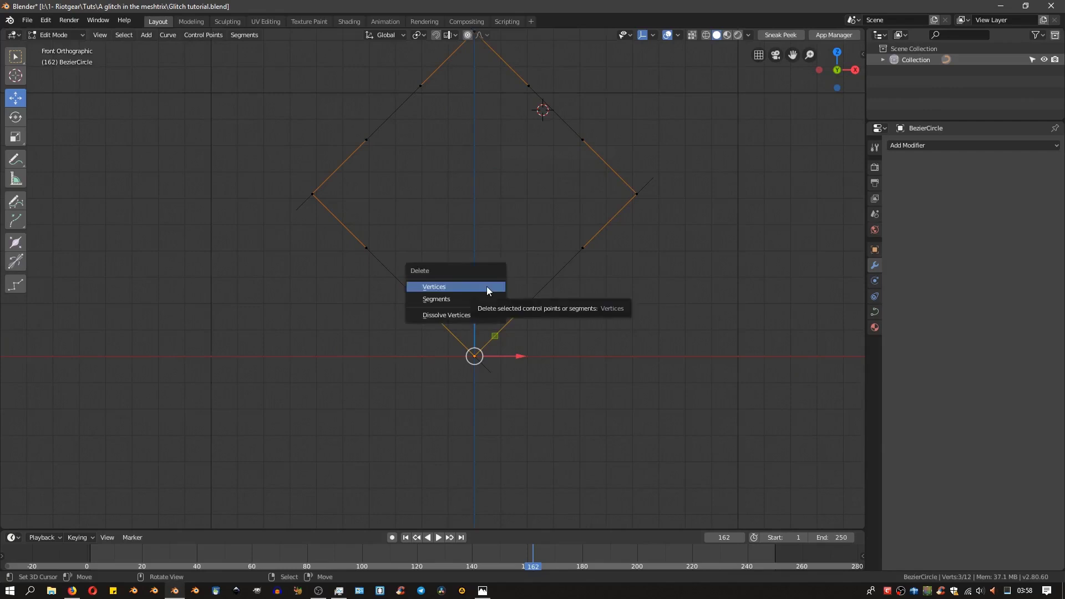
click(487, 287)
Move the left and right base points down to form the pointed shield outline
click(313, 194)
shift+click(636, 194)
key(g)
click(474, 299)
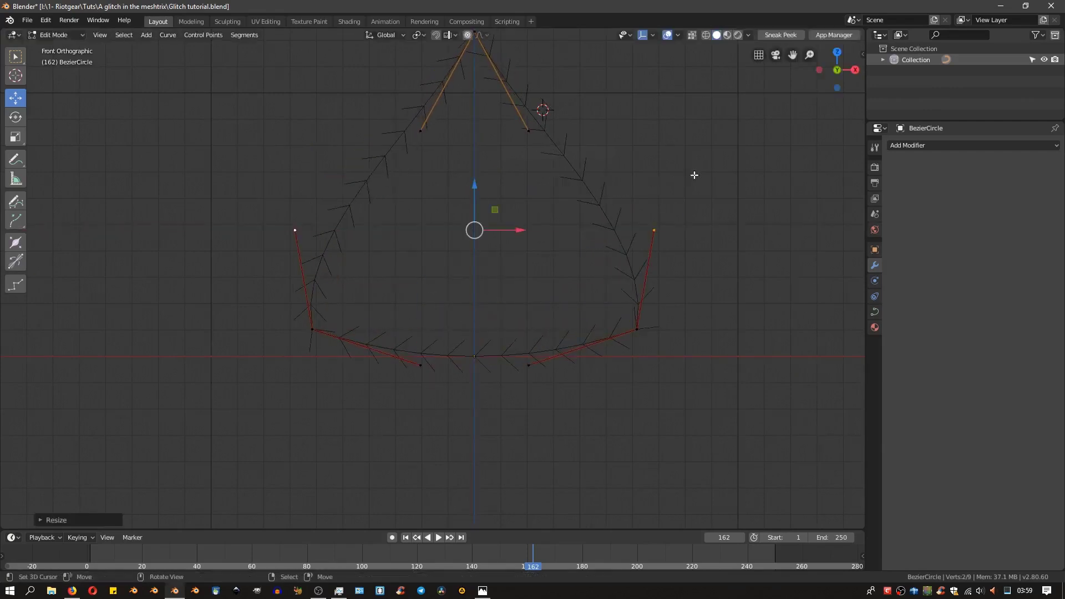
key(Tab)
middle_drag(640, 207, 534, 249)
Add a plane at the curve's origin, rotated 90° (rx90y) to stand upright
key(shift+a)
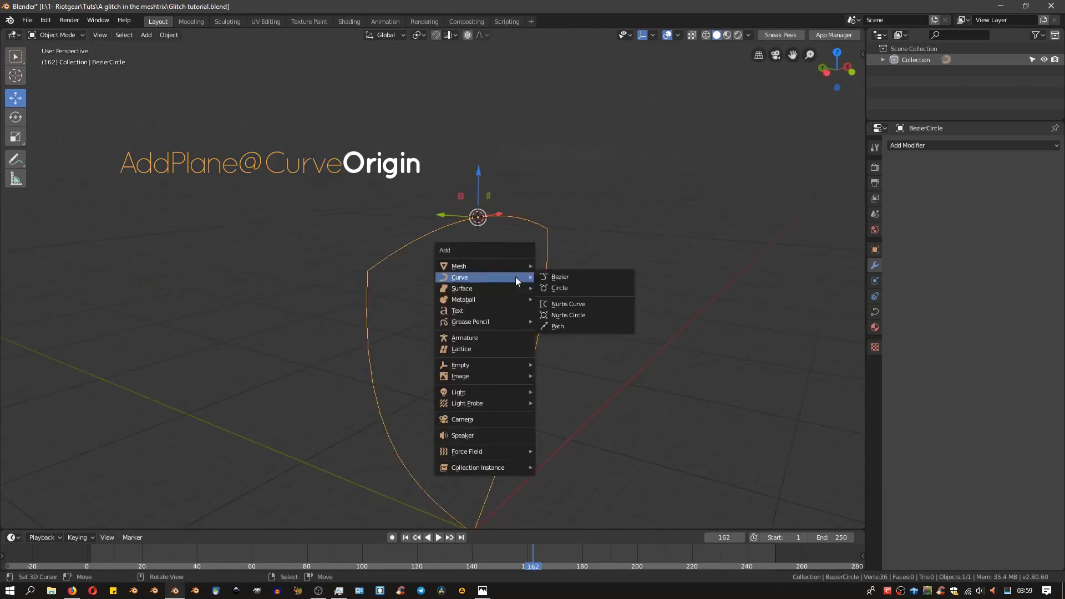
mouse_move(504, 263)
click(557, 266)
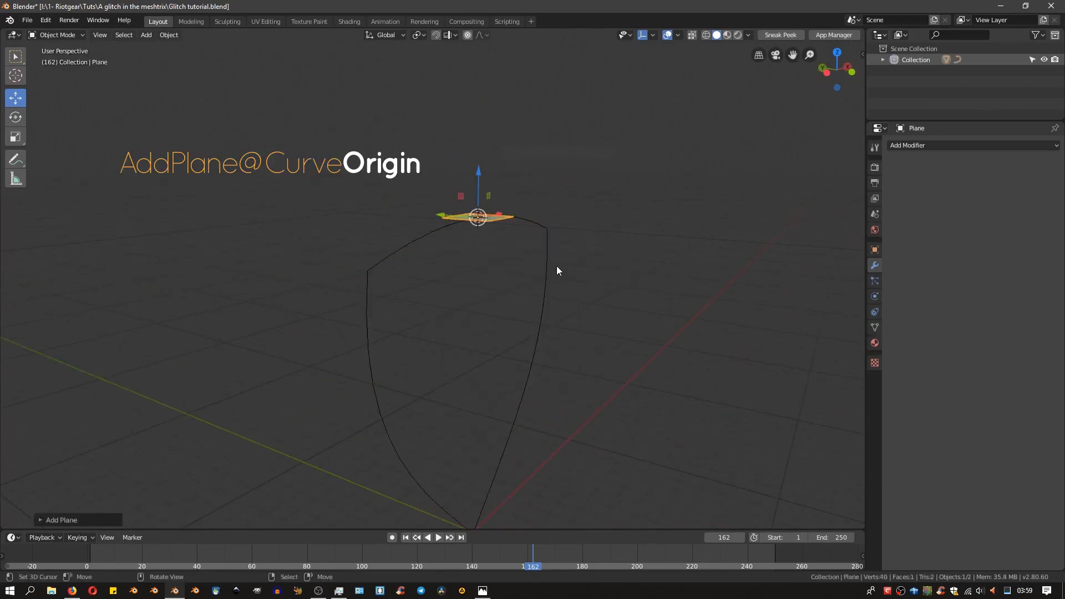
text(rx90)
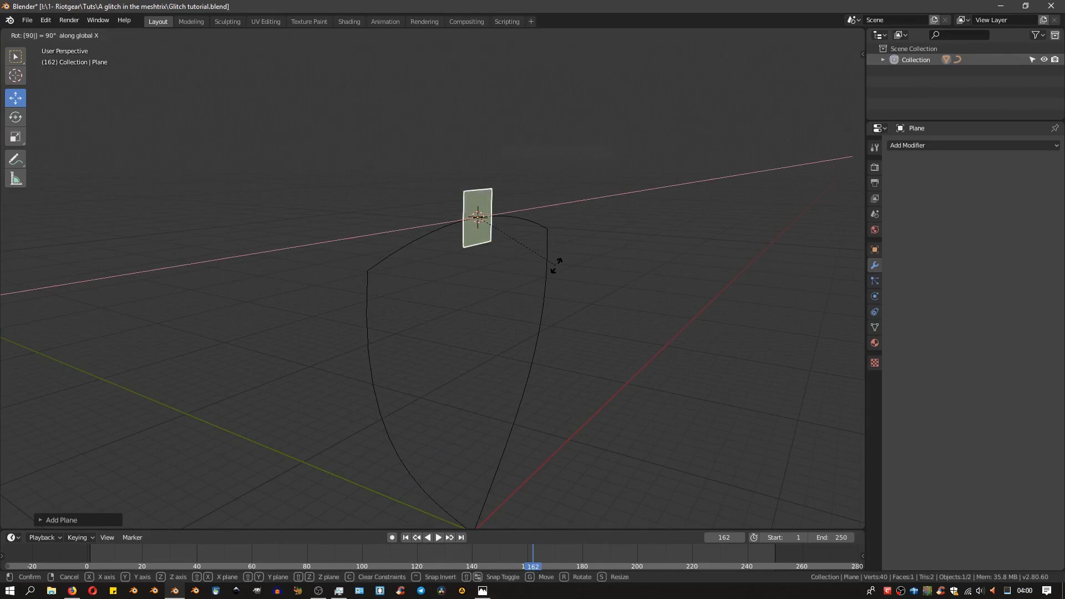
text(y)
key(Return)
Shrink the plane's vertices in Edit Mode to make a small square
key(Tab)
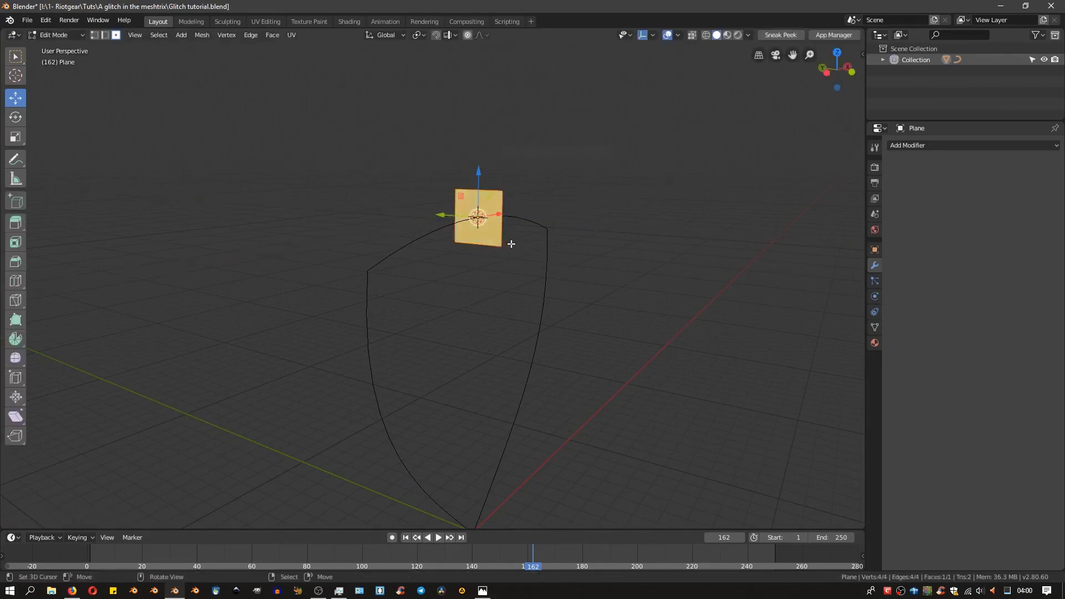
key(s)
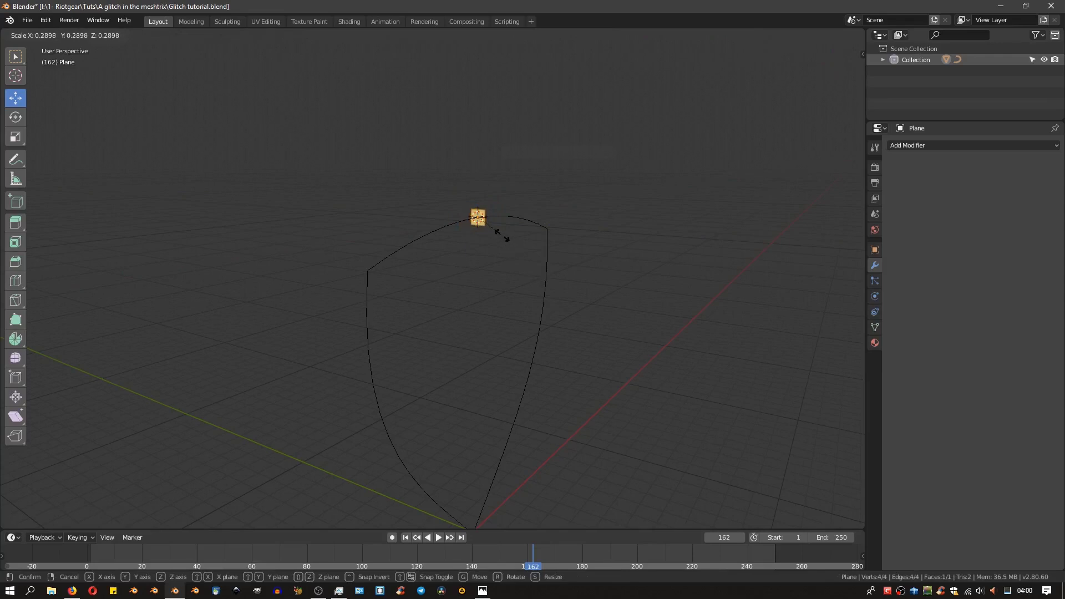
click(510, 249)
key(Tab)
middle_drag(509, 254, 445, 242)
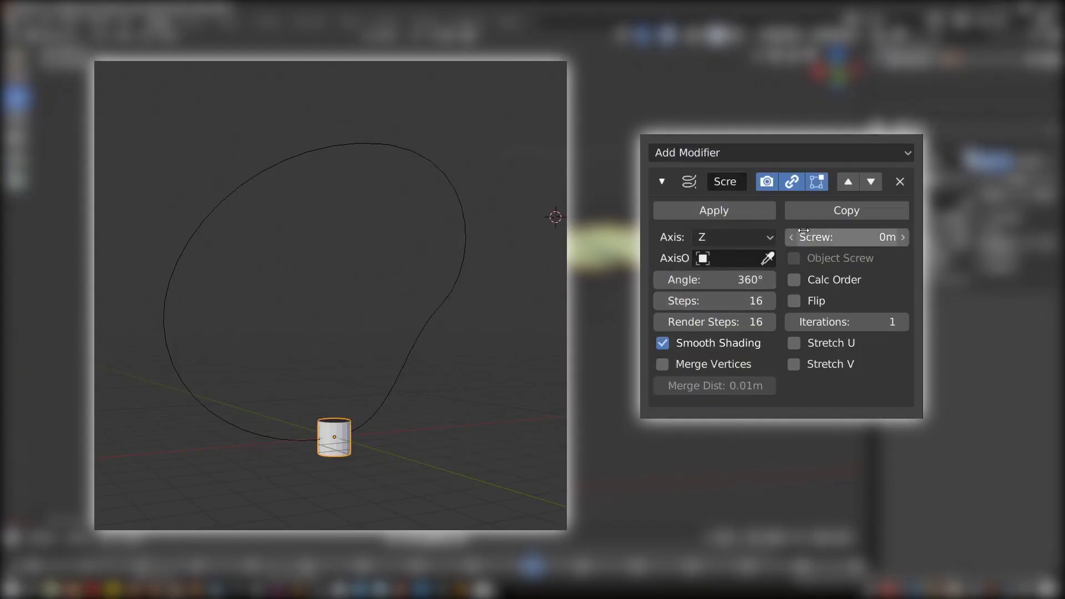
Set the Screw to the X axis and tune angle, steps and iterations: 360°, 16 steps, 11m
drag(803, 230, 866, 237)
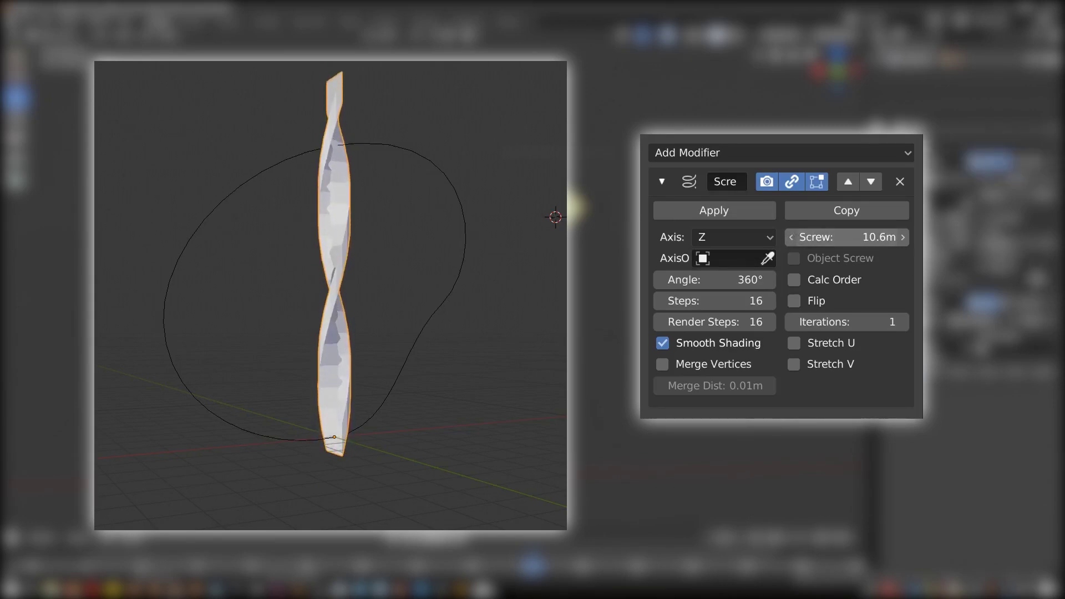
click(765, 238)
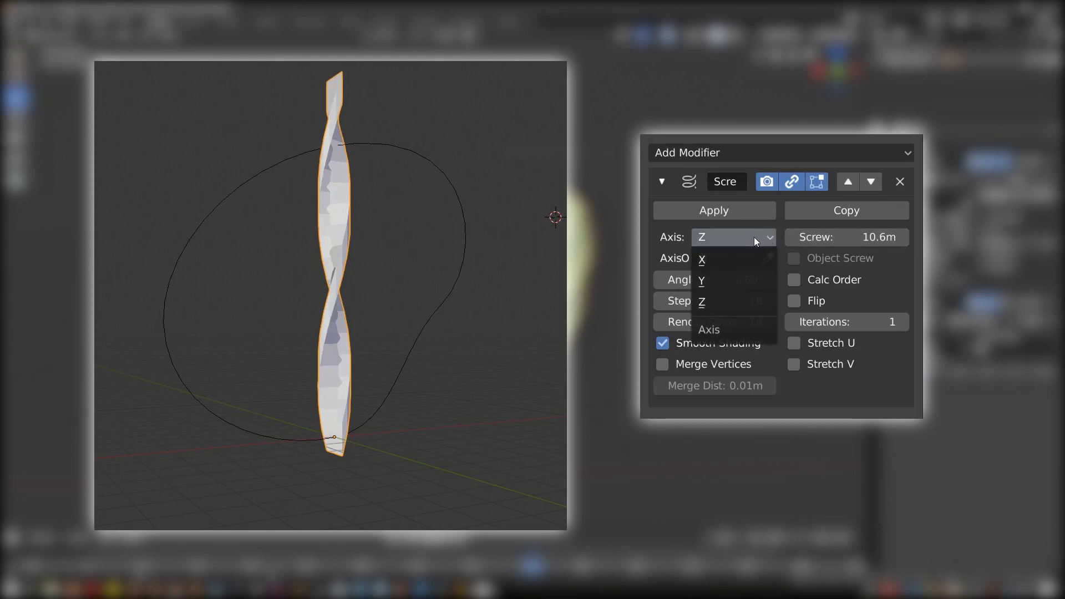
click(731, 258)
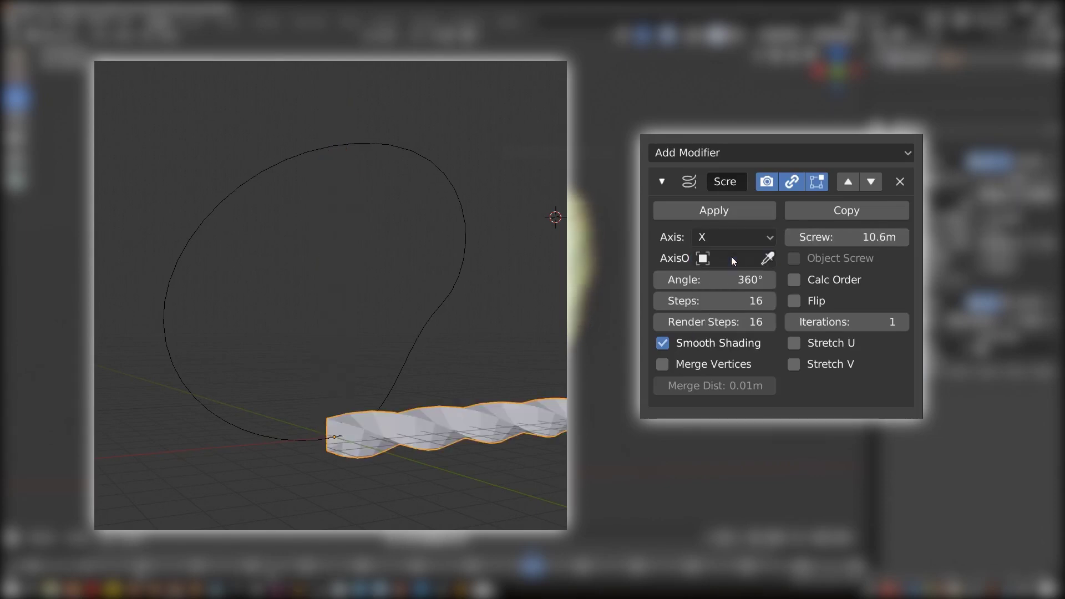
mouse_move(797, 241)
mouse_down()
mouse_move(714, 241)
mouse_move(806, 241)
mouse_move(787, 241)
mouse_up()
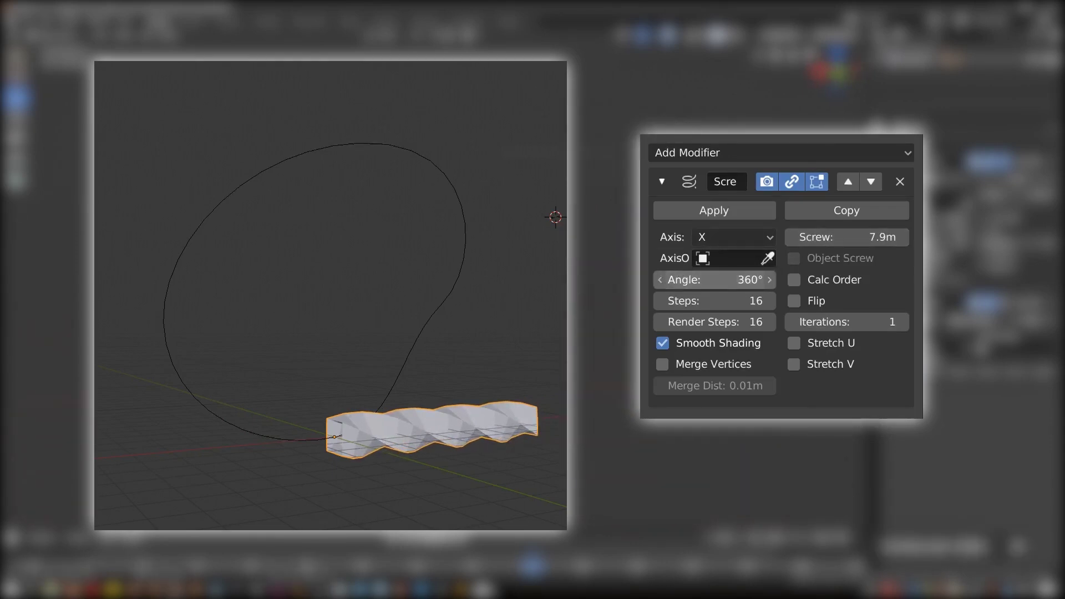
drag(716, 279, 685, 279)
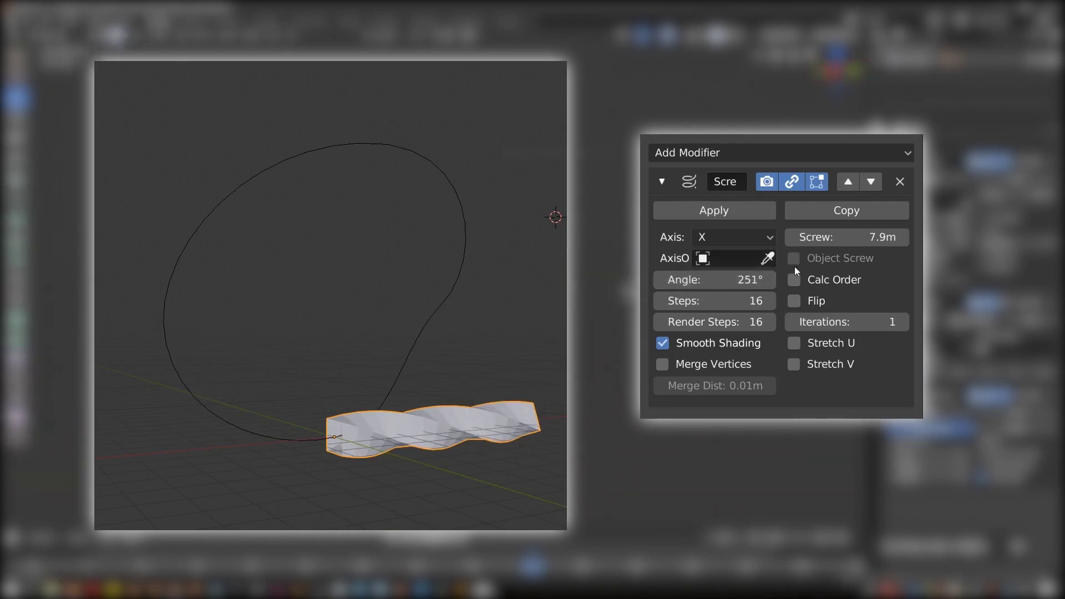
drag(715, 300, 674, 301)
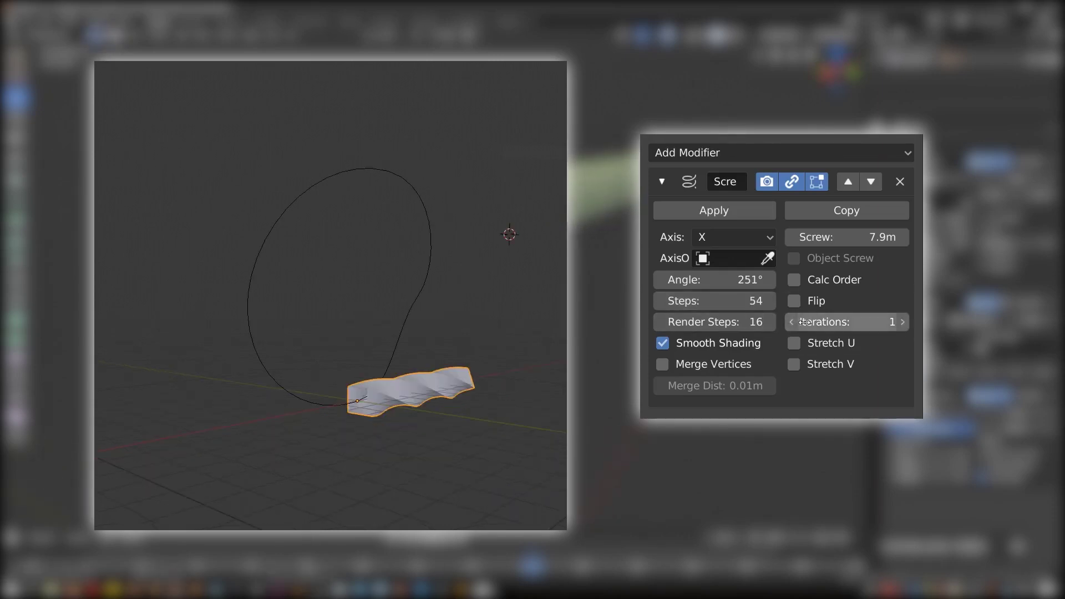
mouse_move(804, 322)
mouse_down()
mouse_move(826, 321)
mouse_move(805, 322)
mouse_up()
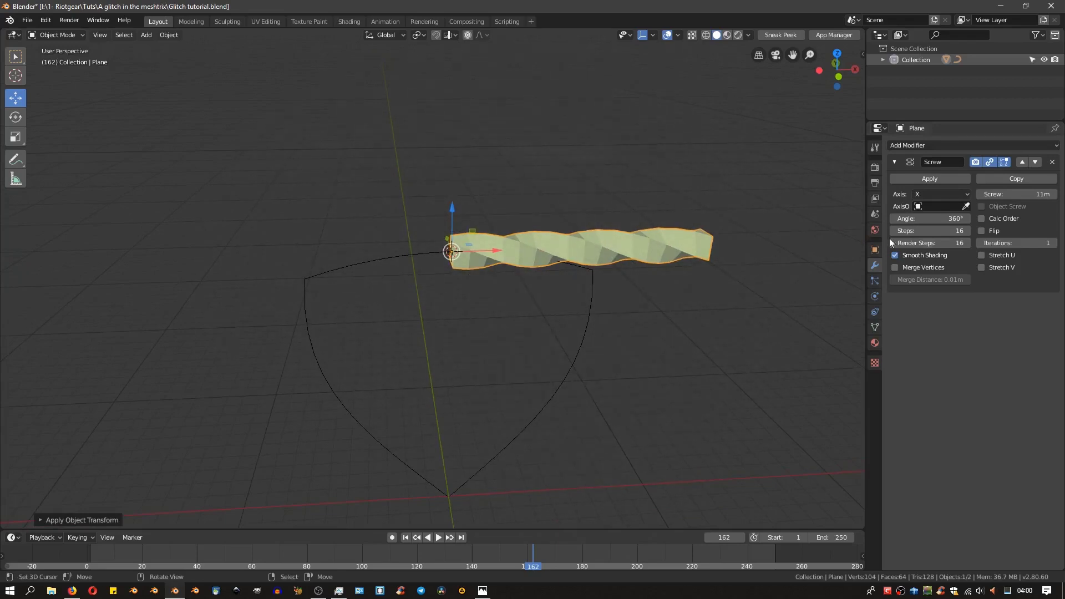
Add a Curve modifier with BezierCircle as the bending object
click(967, 145)
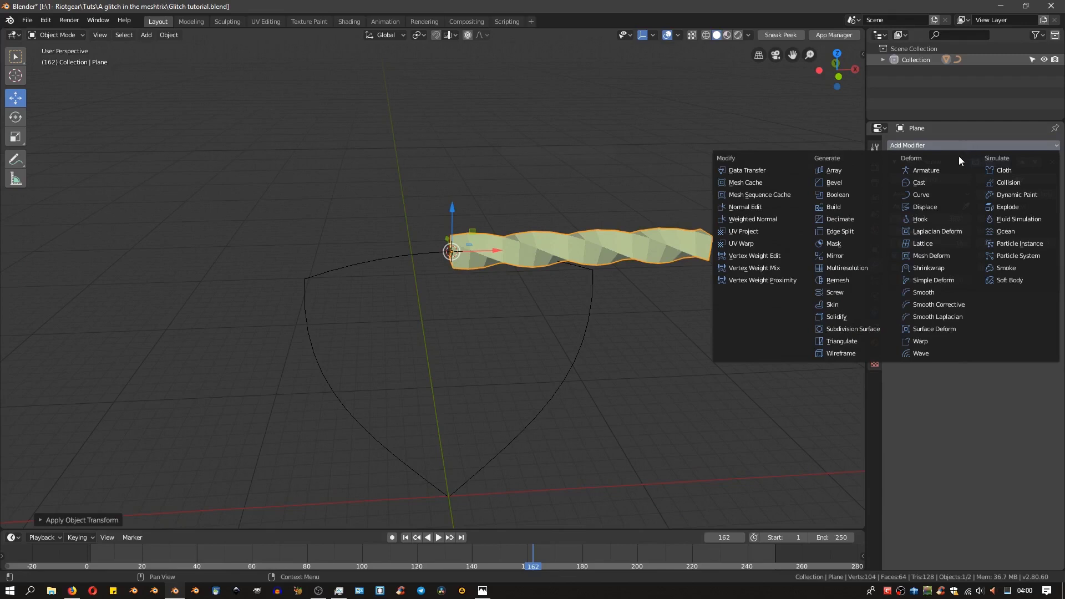
click(922, 194)
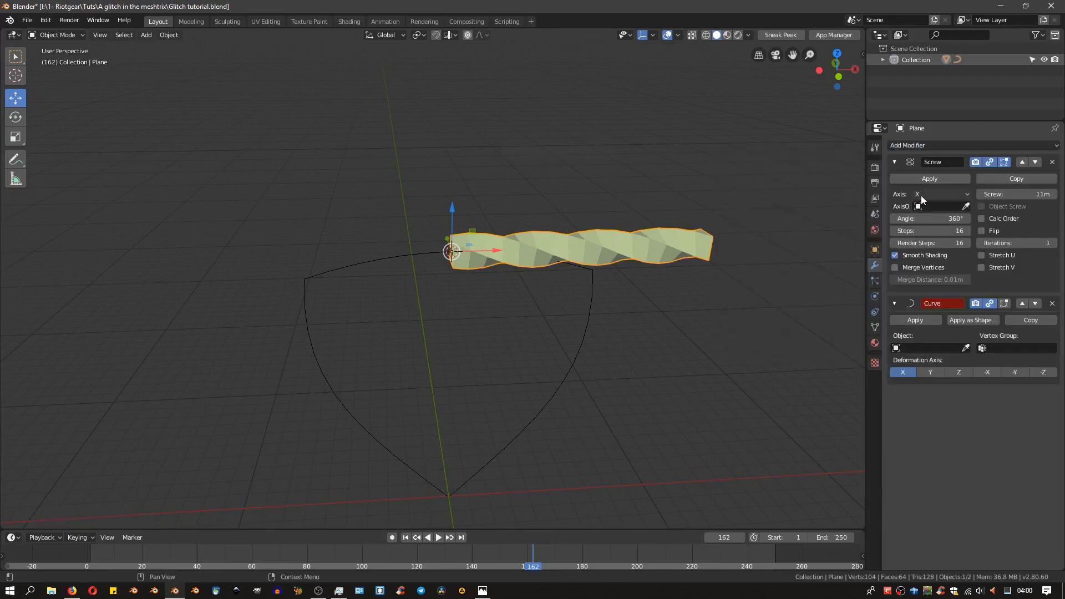
click(965, 348)
click(587, 332)
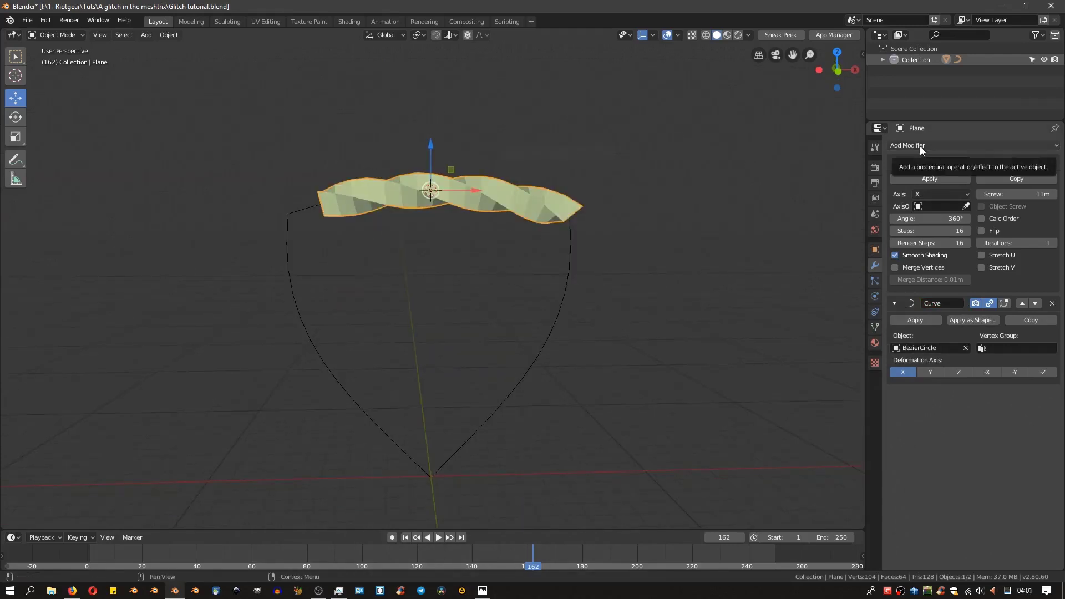
Raise Screw iterations to 4 and set the screw offset to 10.2m to close the ring
click(1053, 243)
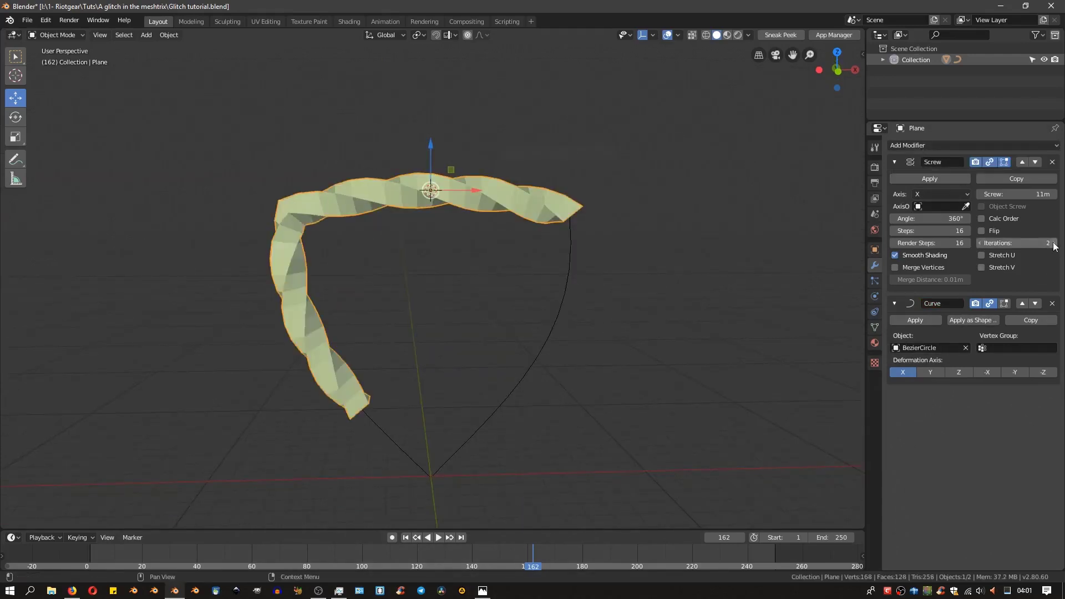
click(1053, 243)
click(1053, 243)
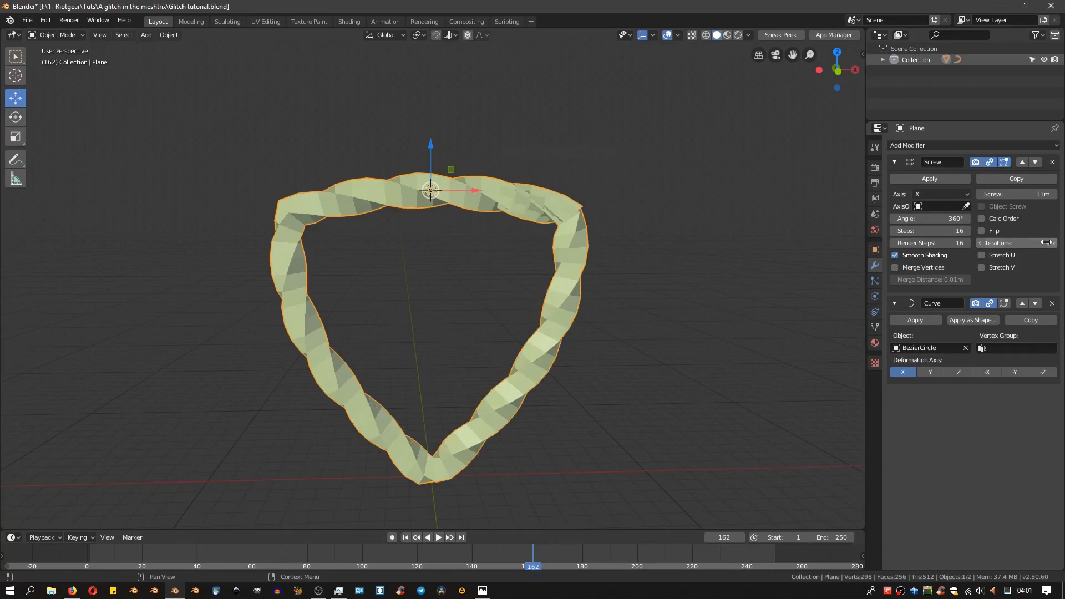
drag(1016, 193, 1004, 194)
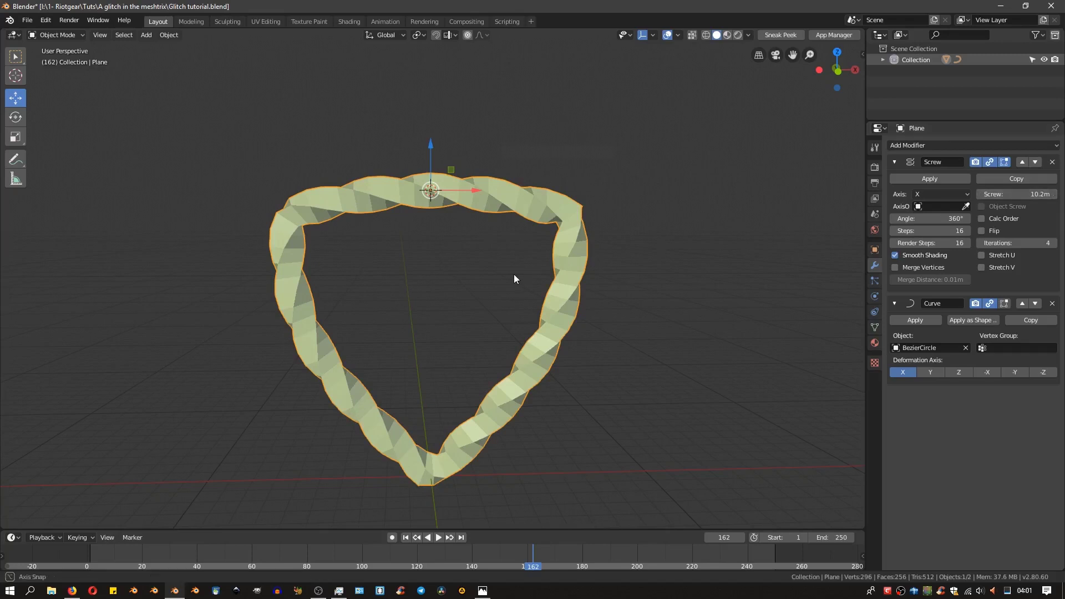
middle_drag(514, 274, 755, 285)
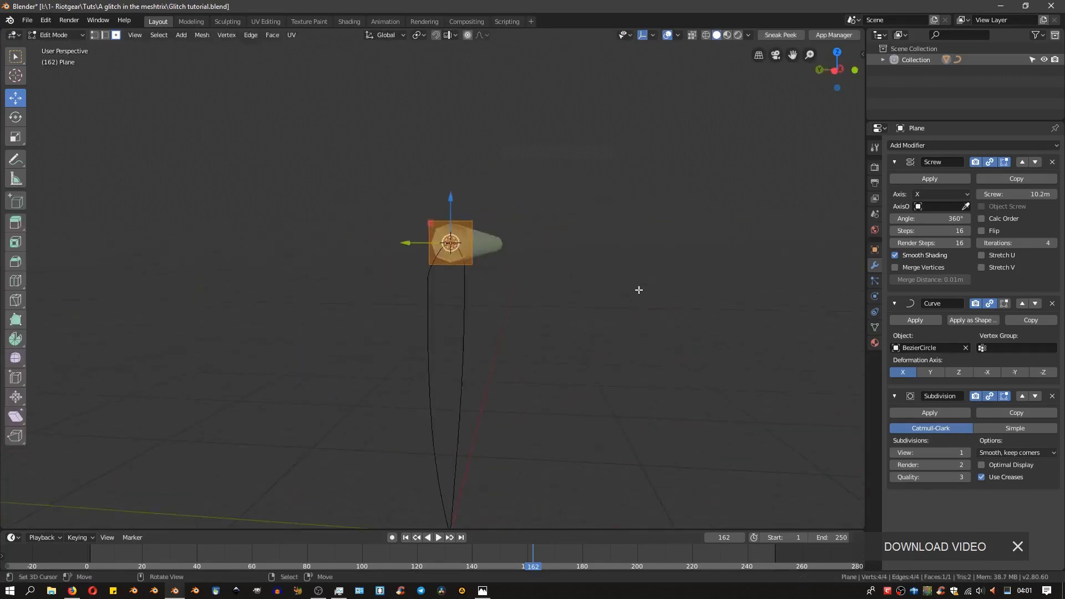
In vertex mode, delete a profile vertex and fill a face between the remaining ones
scroll(639, 289, up, 3)
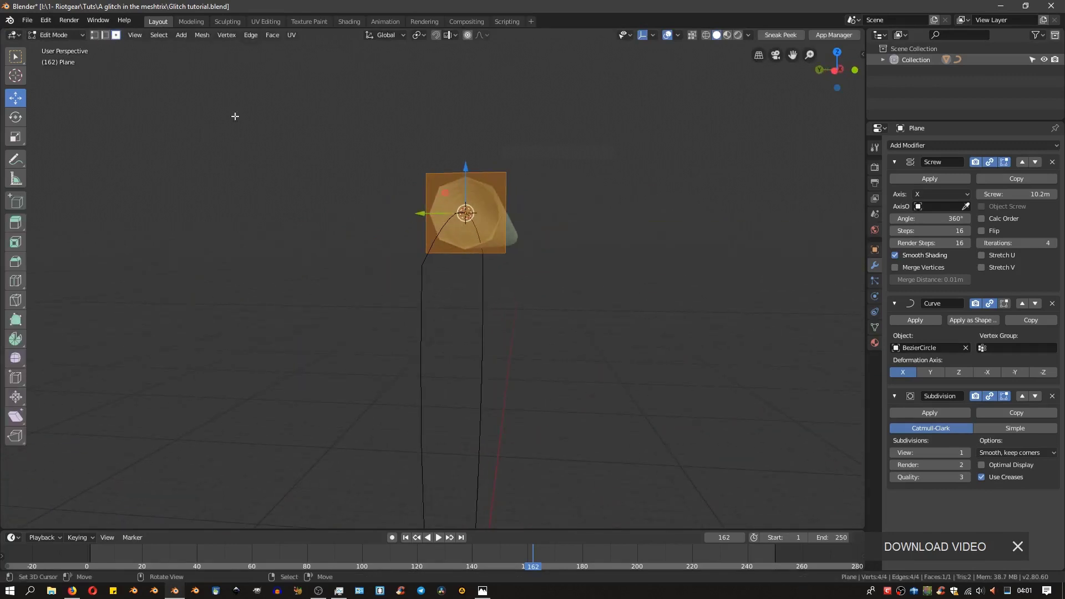
click(95, 35)
middle_drag(466, 244, 470, 277)
key(x)
click(508, 248)
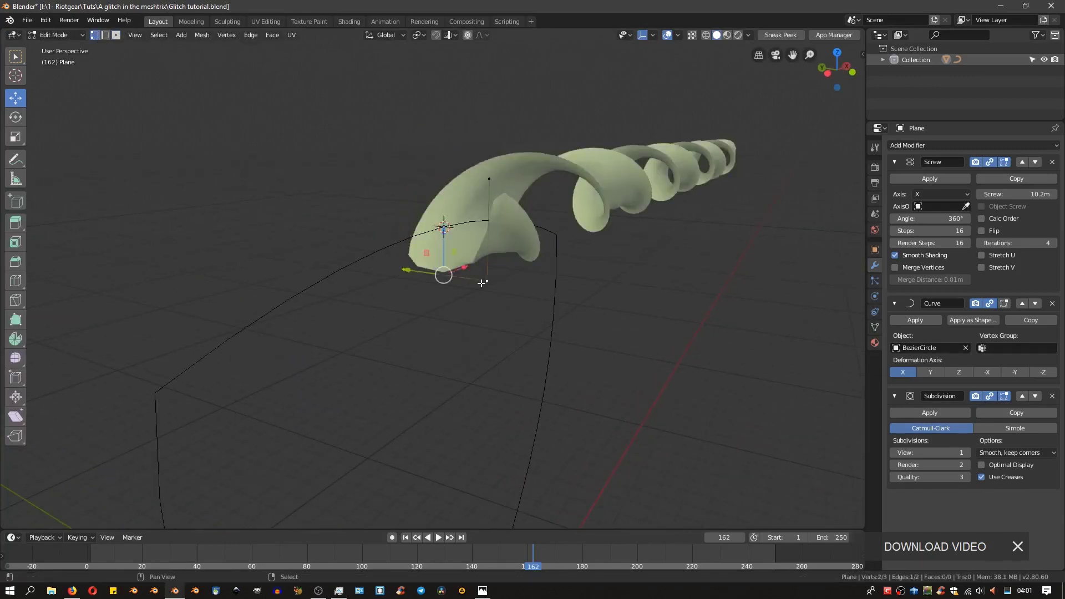
key(f)
Subdivide the profile and move one vertex to a new position in side orthographic view
right_click(460, 166)
click(460, 175)
middle_drag(460, 175, 422, 157)
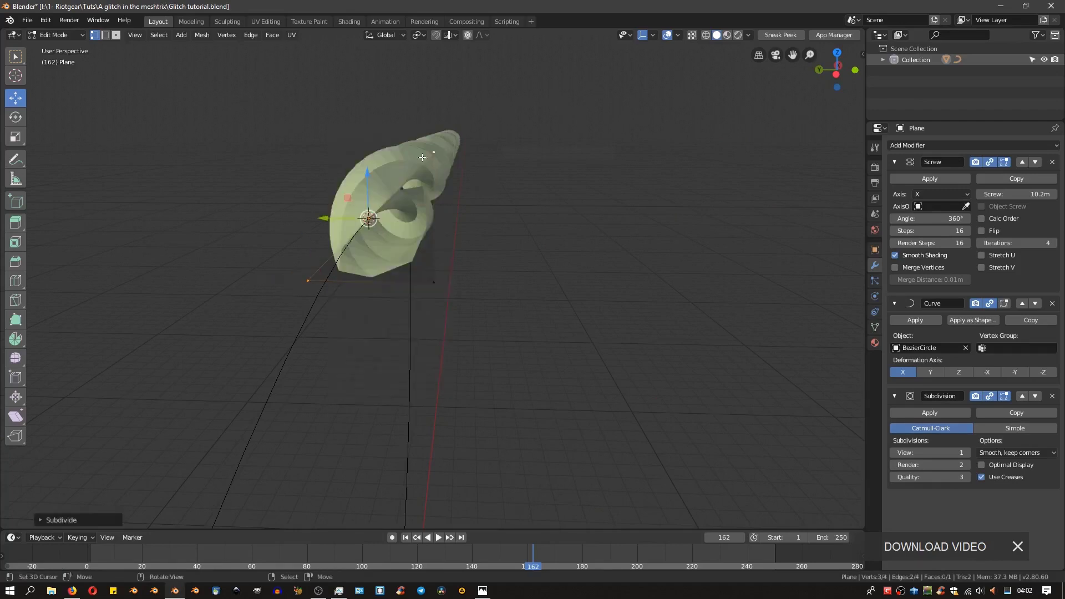
click(429, 154)
key(ctrl+KP_3)
key(g)
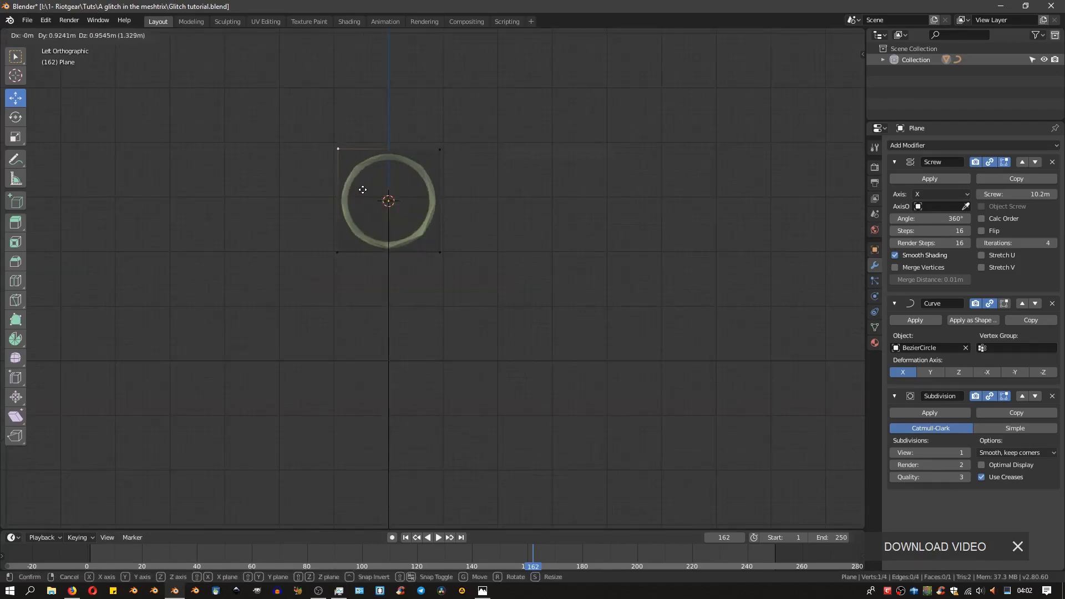
click(363, 190)
Bevel the profile vertex to round it, then inspect the finished twisted ring
key(ctrl+shift+b)
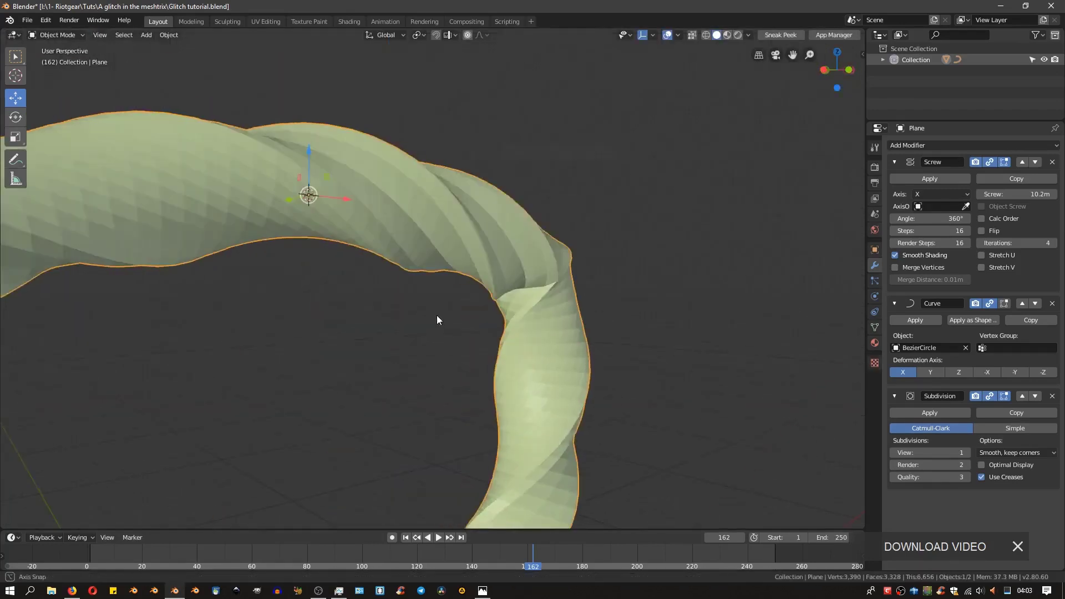
scroll(388, 316, down, 5)
middle_drag(357, 316, 537, 347)
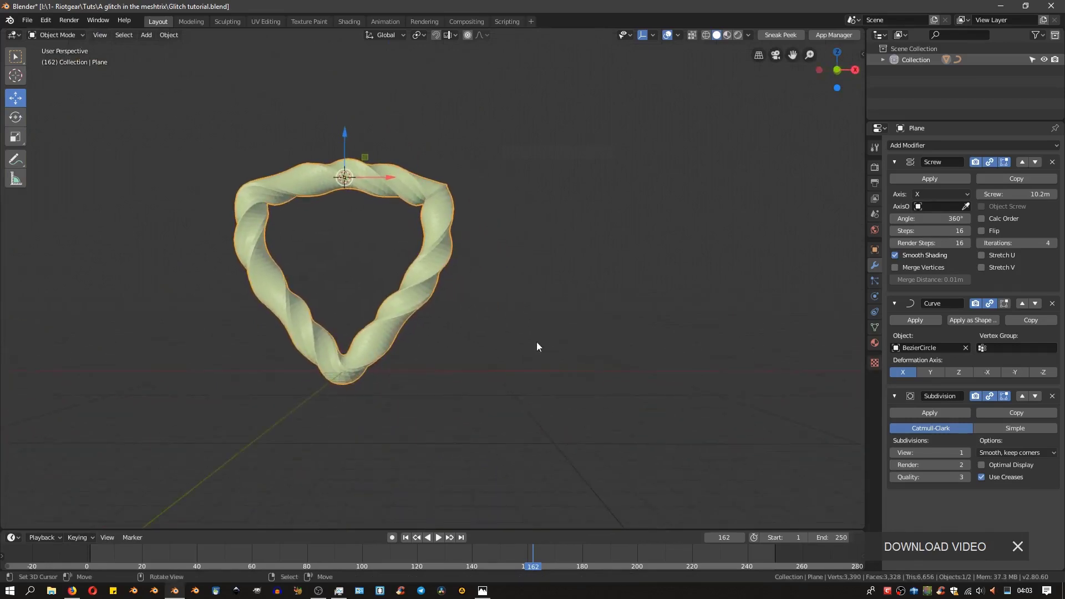
click(168, 34)
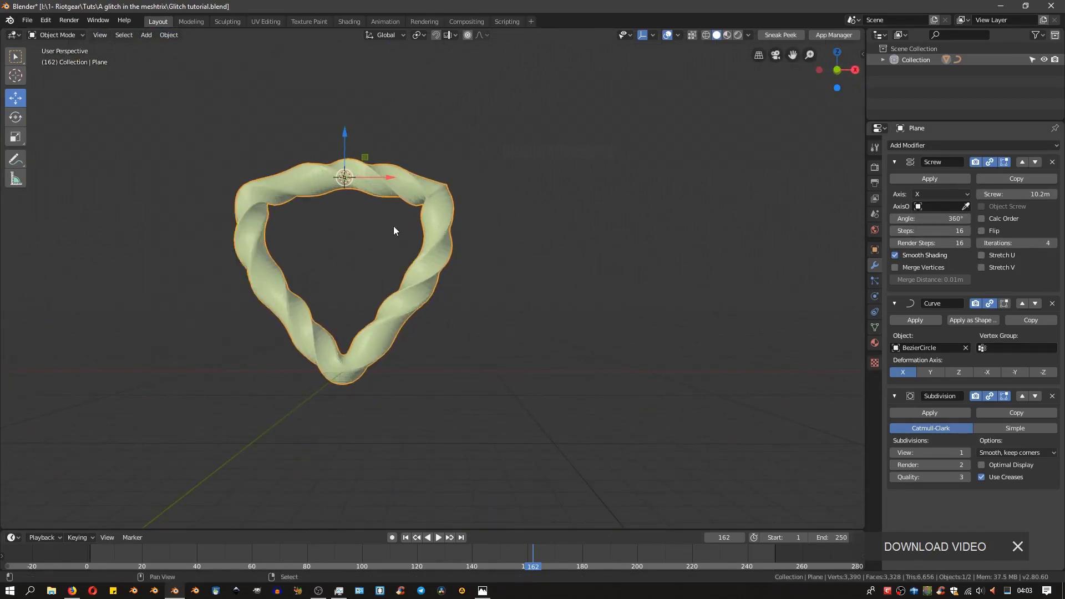
middle_drag(394, 230, 477, 308)
drag(395, 133, 317, 144)
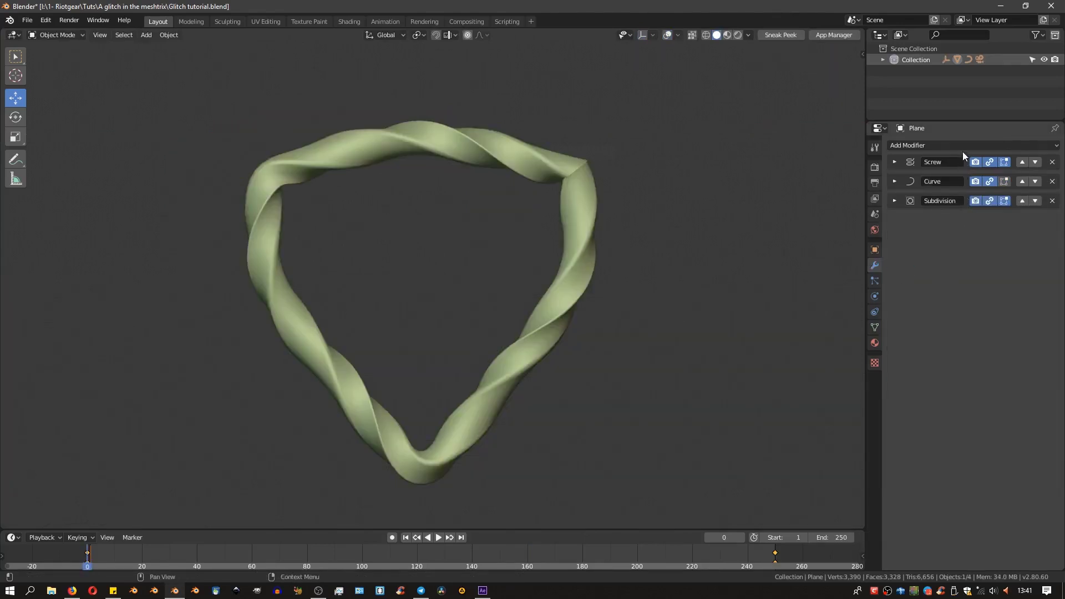
Add a Displace modifier from the Deform column to the twisted ring
click(963, 144)
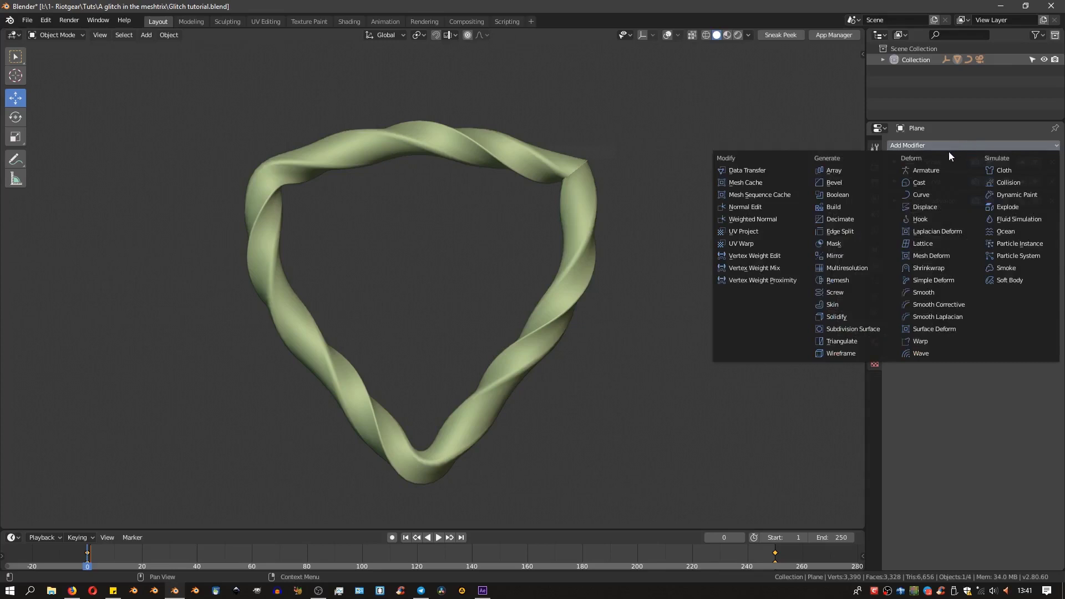
click(923, 208)
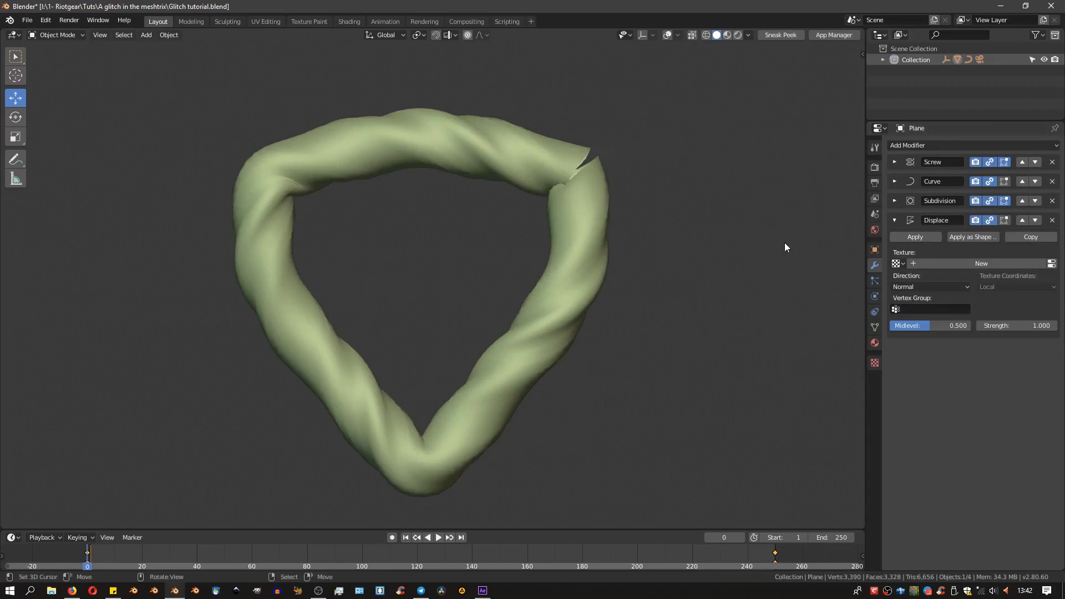
Create a new Displace texture named 'glitch displacement' and show its texture properties
click(979, 264)
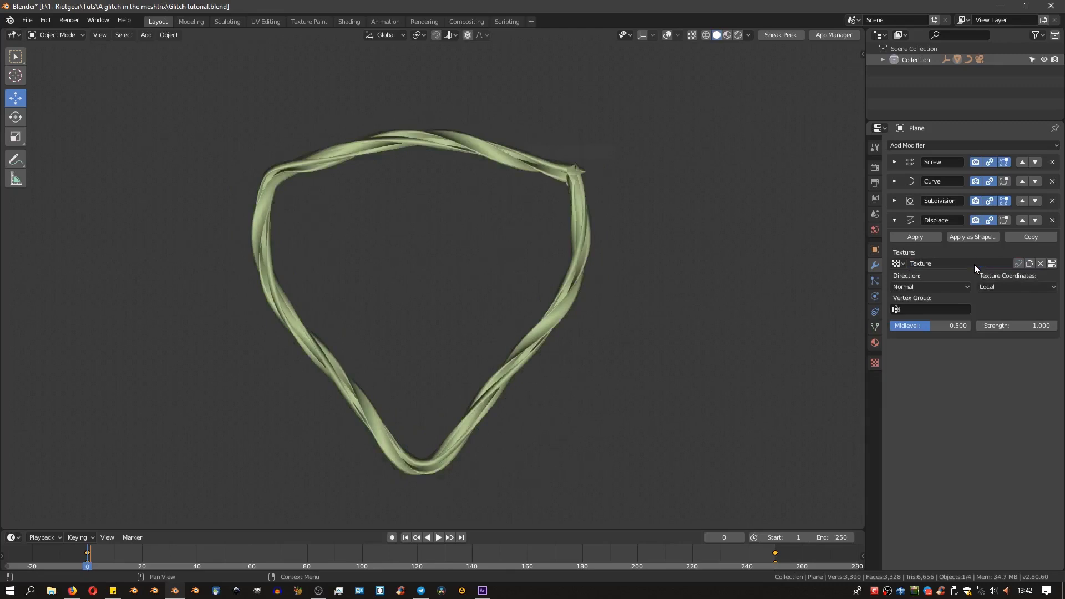
double_click(972, 261)
text(glitch displacement)
key(Return)
click(875, 363)
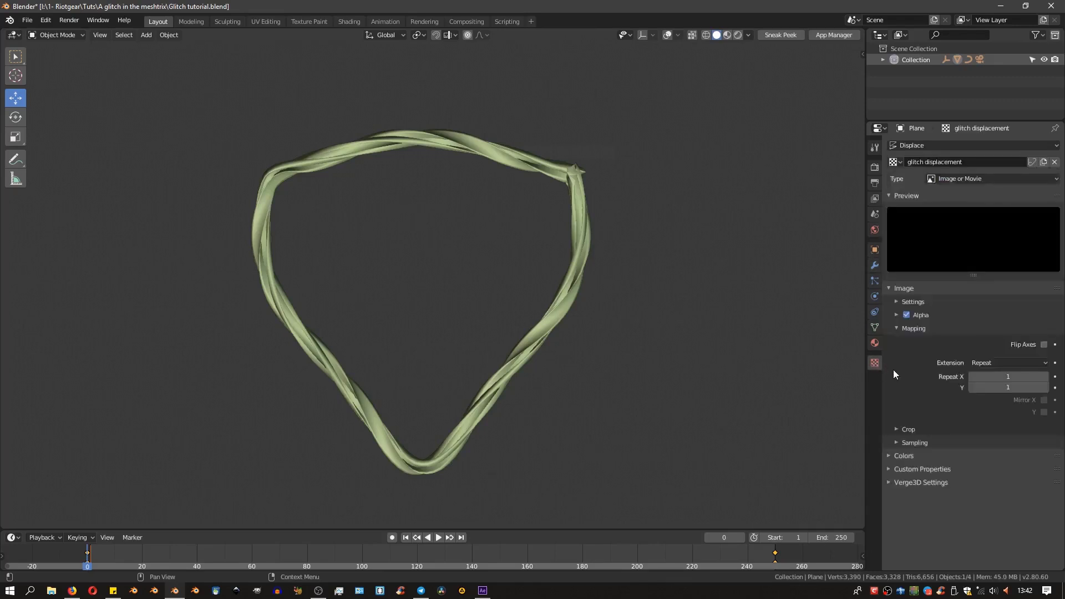
Load 'Screen Glitch Free Stock Footage - YouTube.mkv' from E:\Stock footage as the texture's image
click(897, 301)
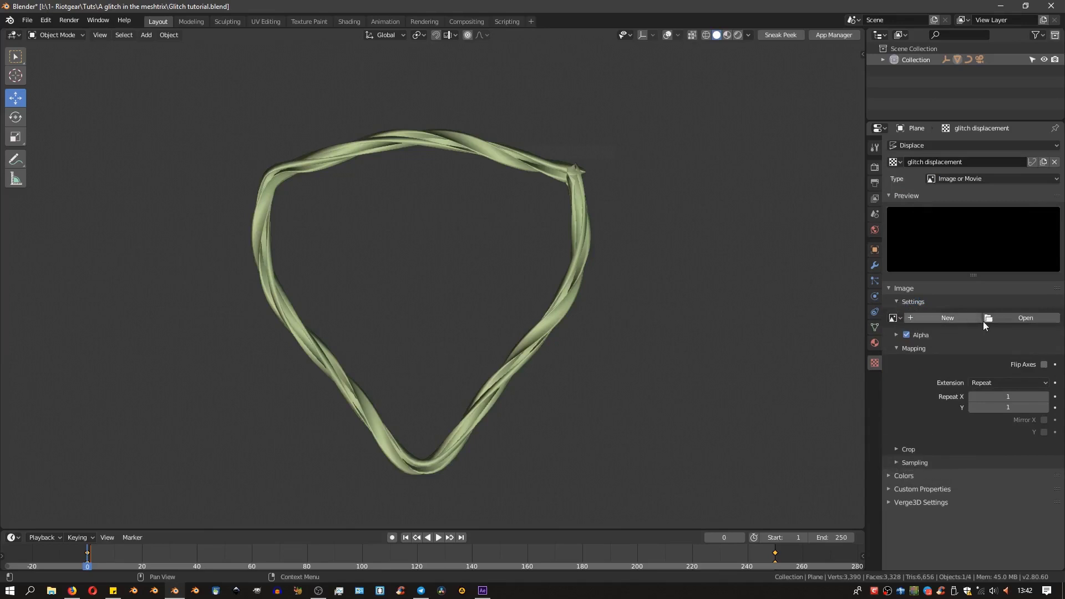
click(1014, 316)
click(688, 115)
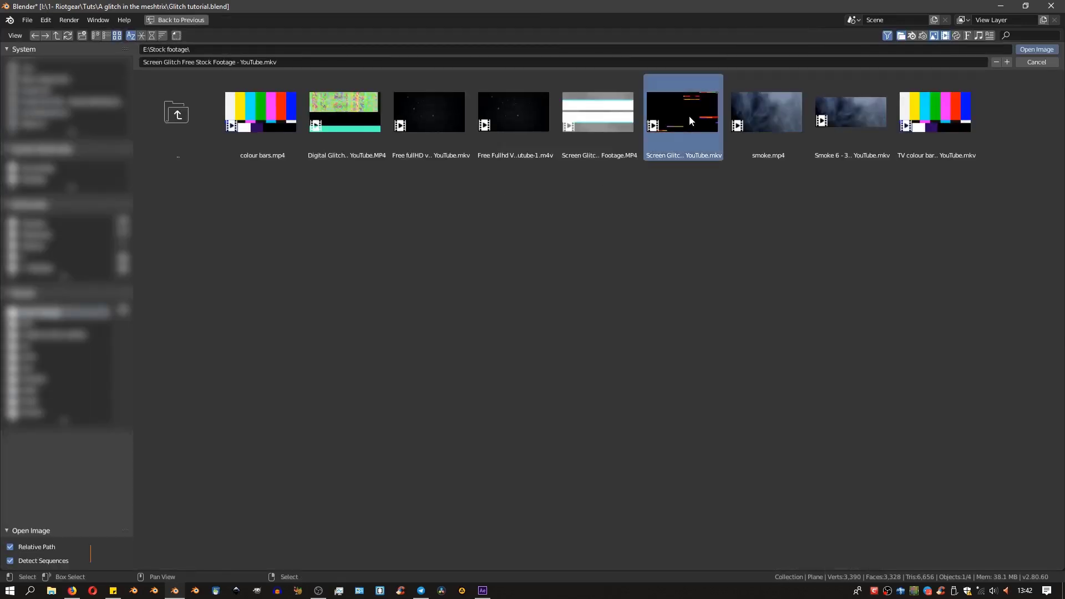
click(1036, 49)
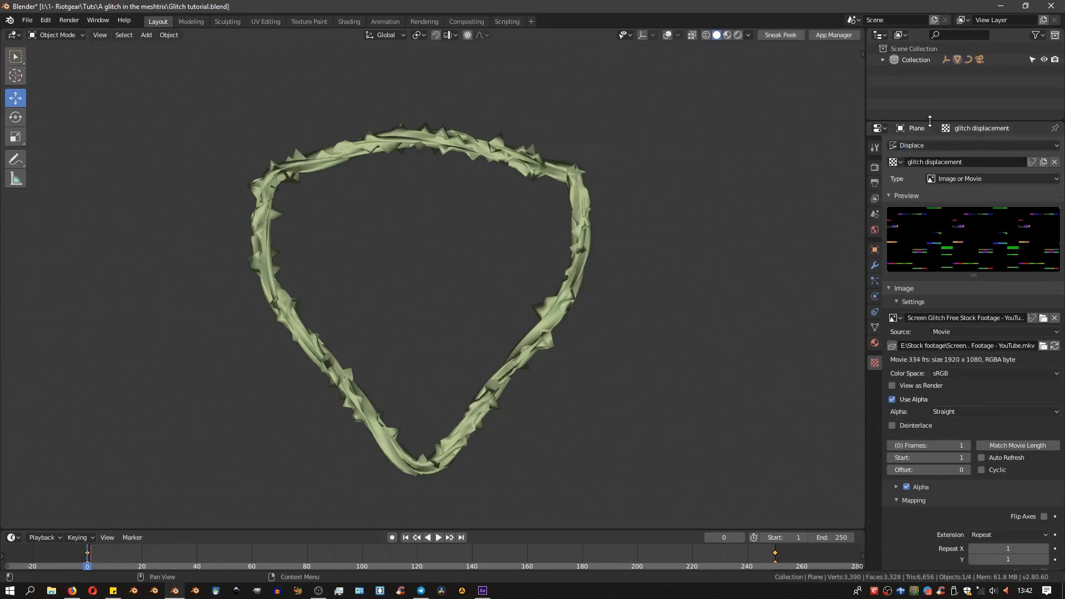
Use all 334 frames of the glitch movie and enable Cyclic so it loops
drag(924, 123, 929, 55)
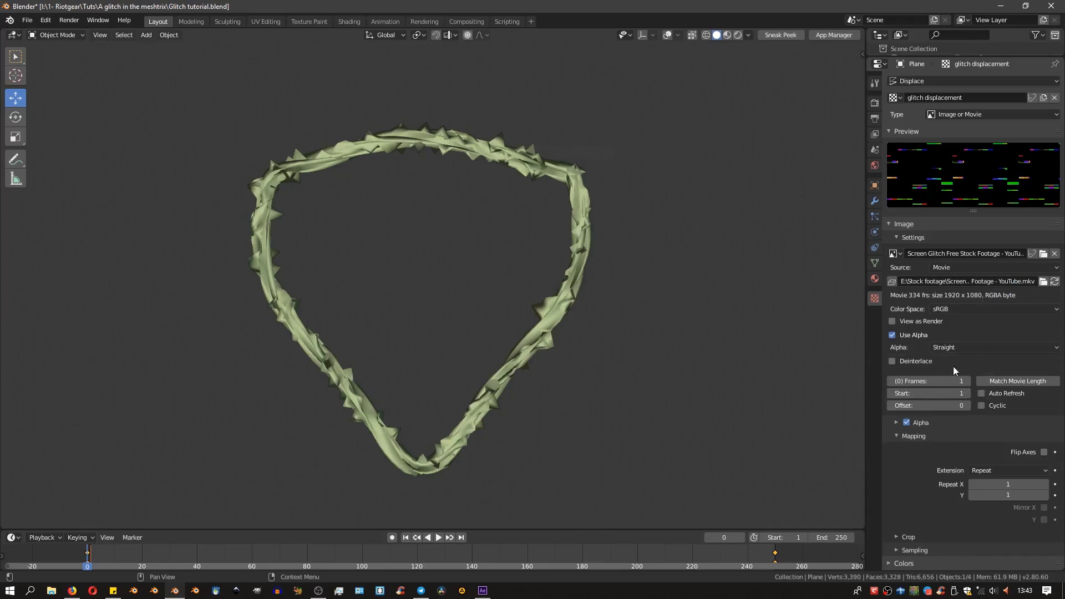
click(1013, 381)
click(981, 407)
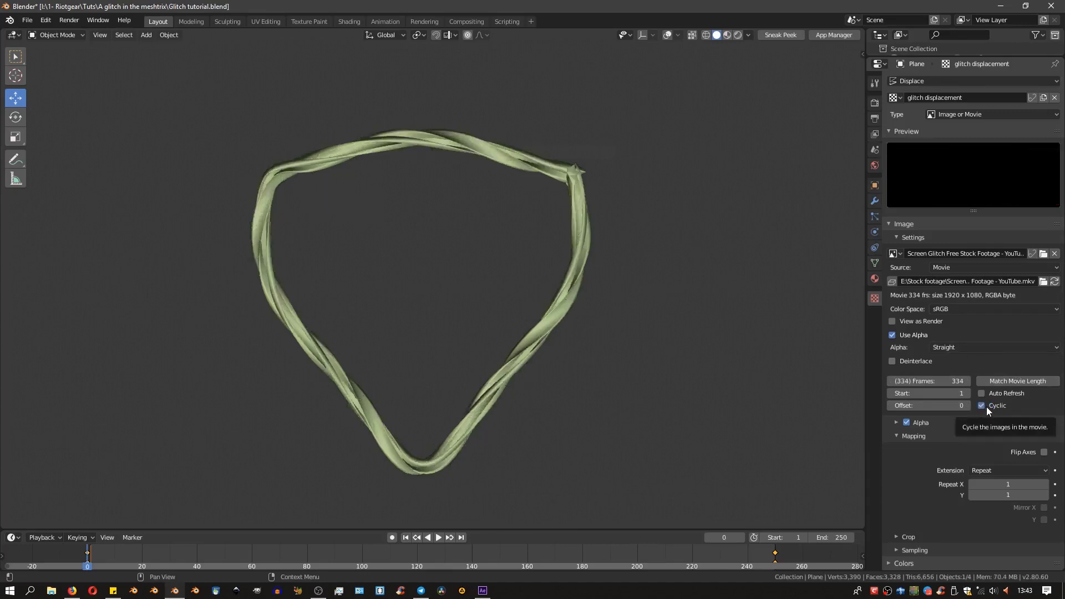
click(985, 406)
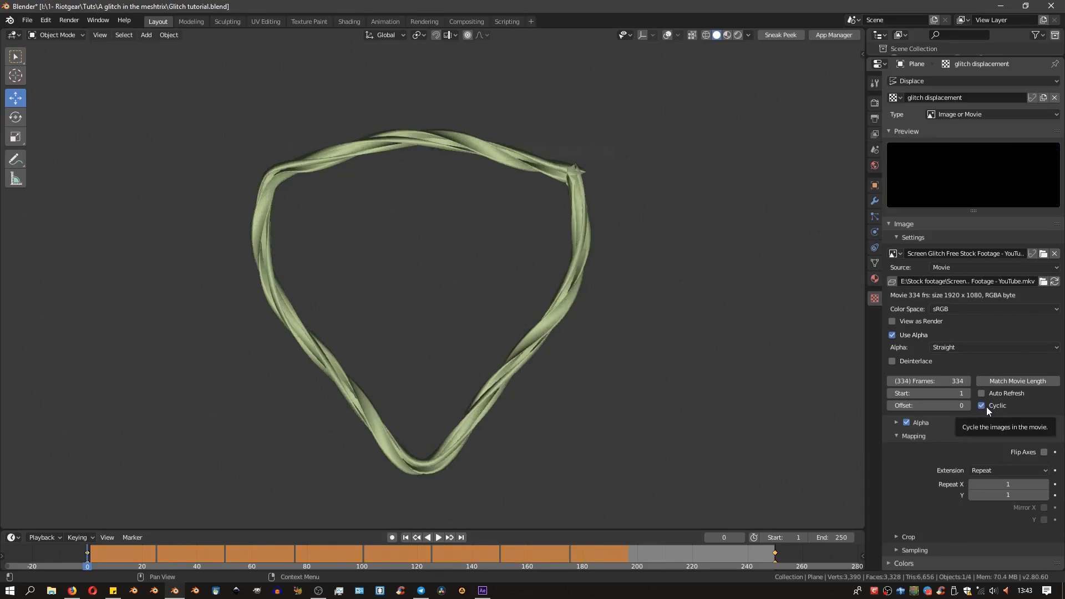
Set Displace texture coordinates to Global and direction to Z, playing the animation to preview
click(873, 201)
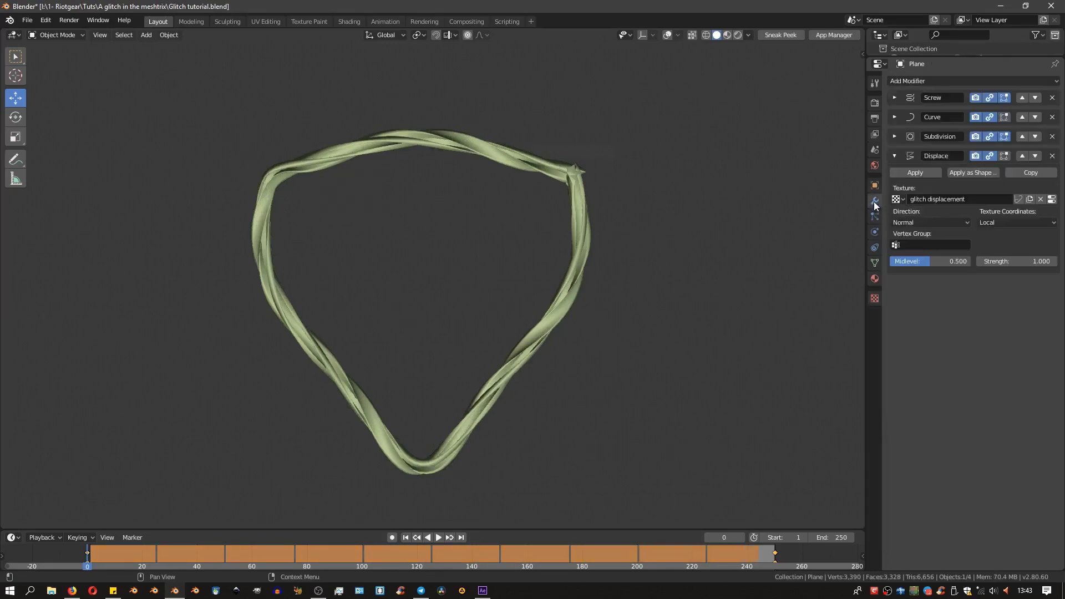
click(1006, 221)
click(999, 246)
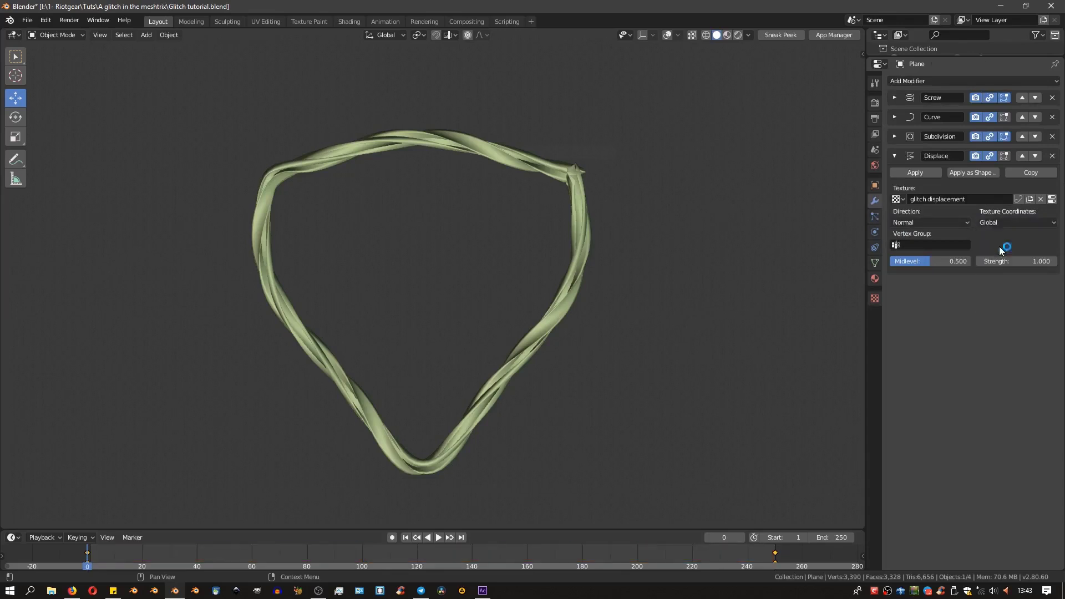
click(438, 536)
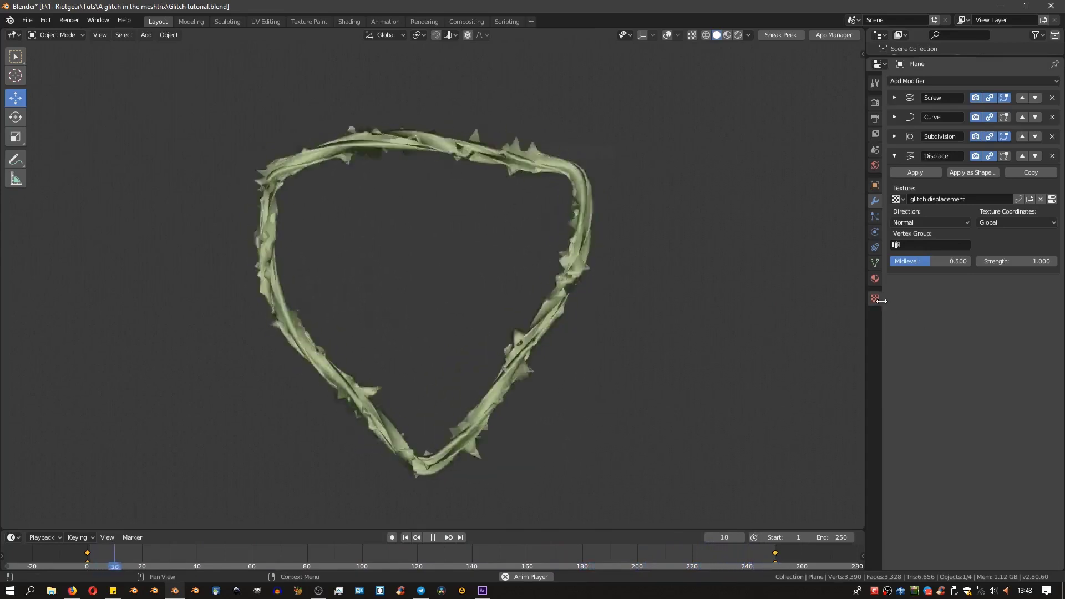
click(926, 222)
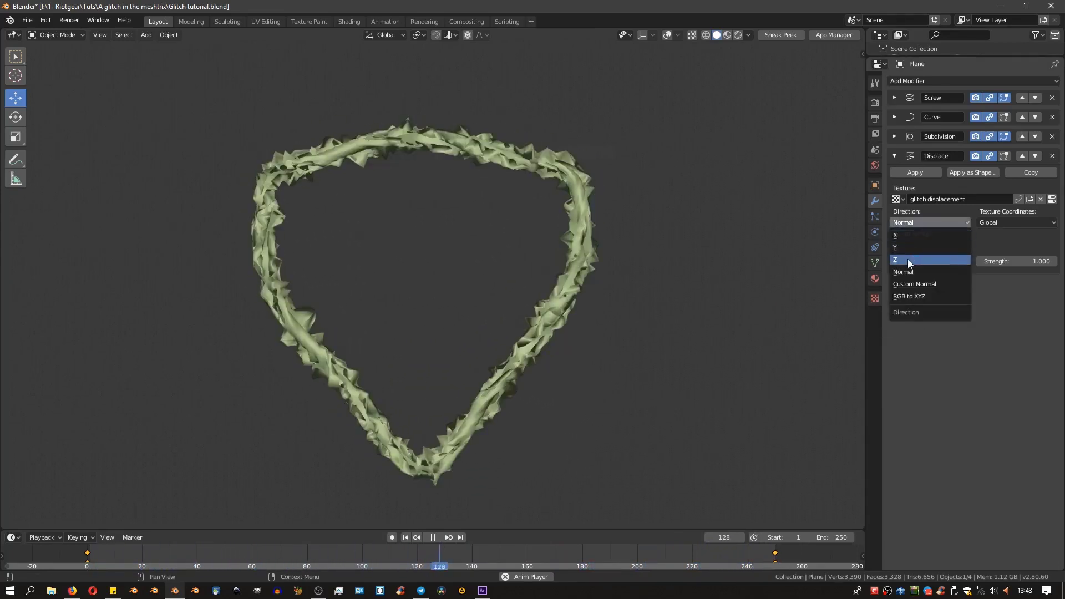
click(908, 258)
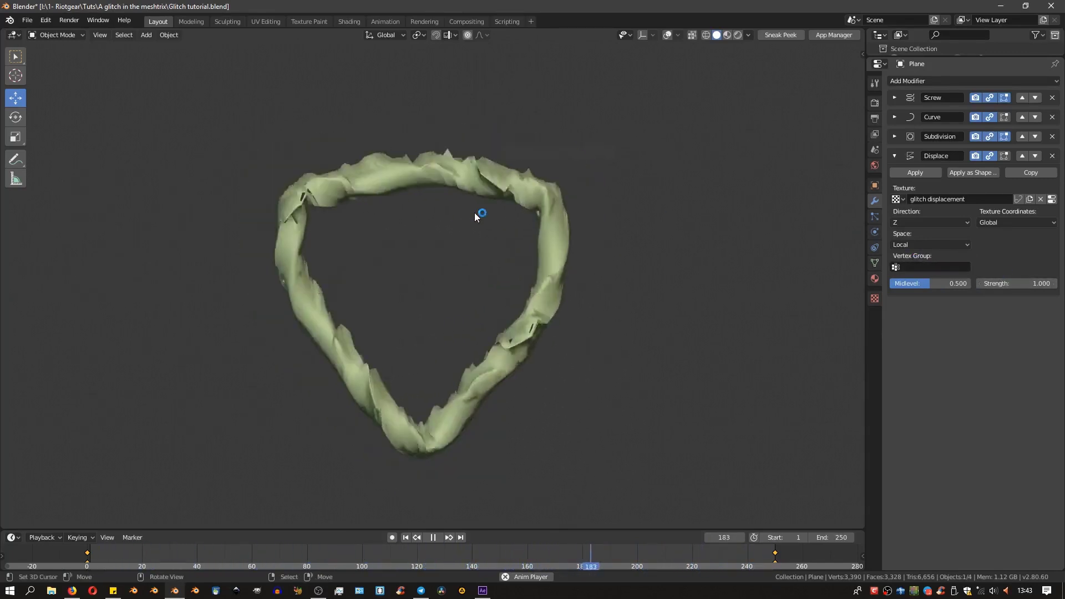
Raise the displace strength and zero the glitch texture's red colour multiplier
drag(1006, 284, 1005, 283)
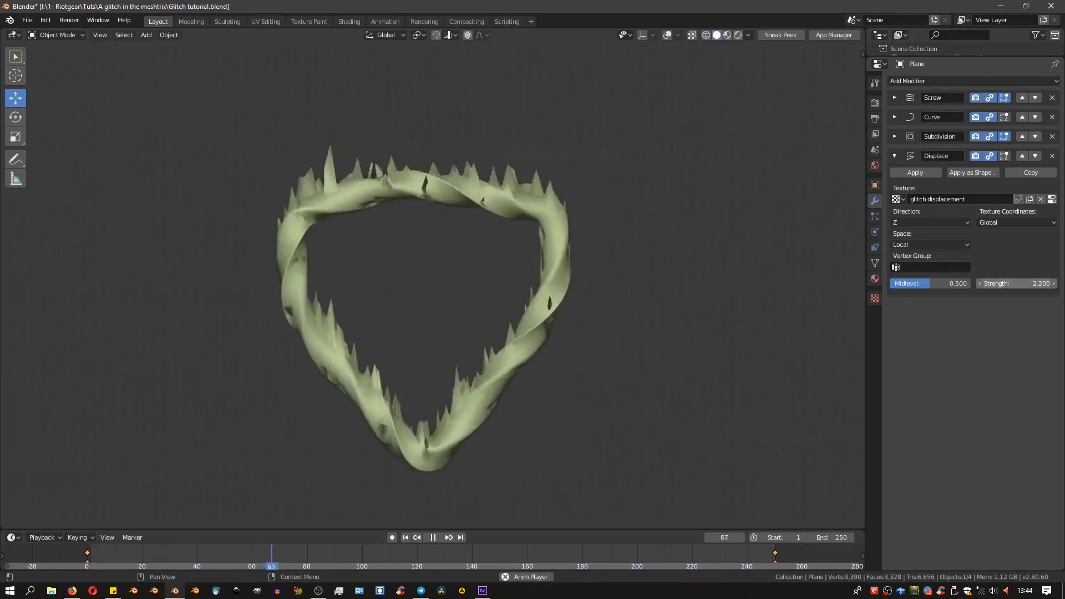
click(874, 297)
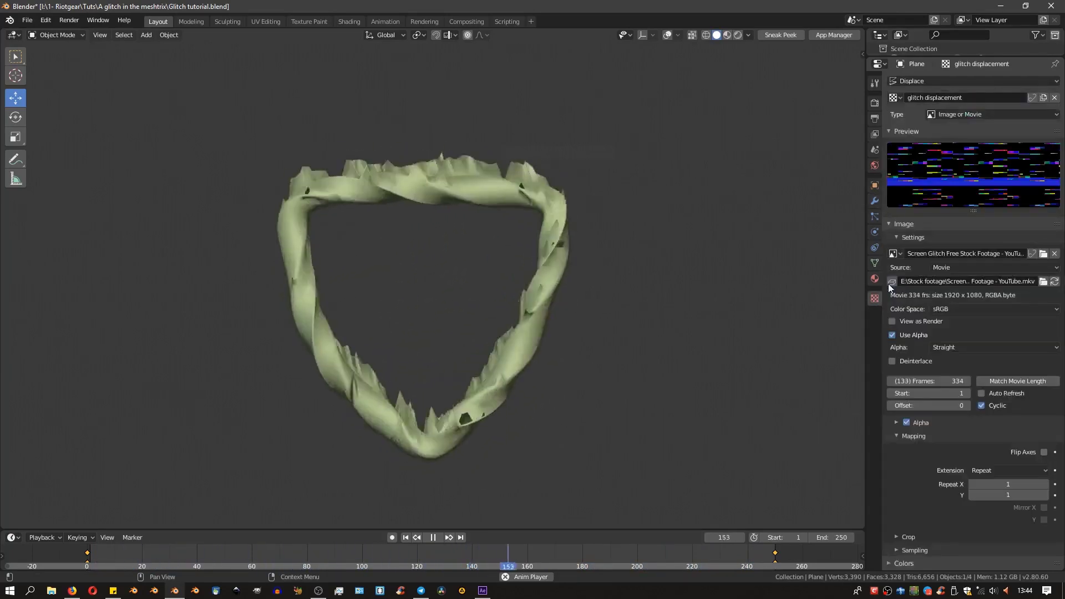
click(898, 238)
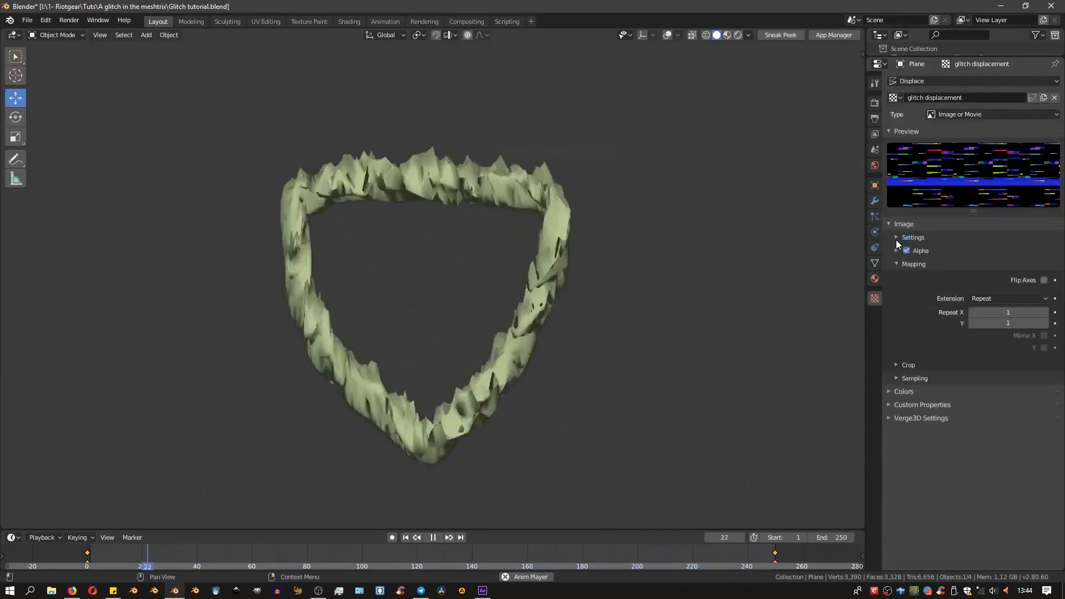
click(897, 262)
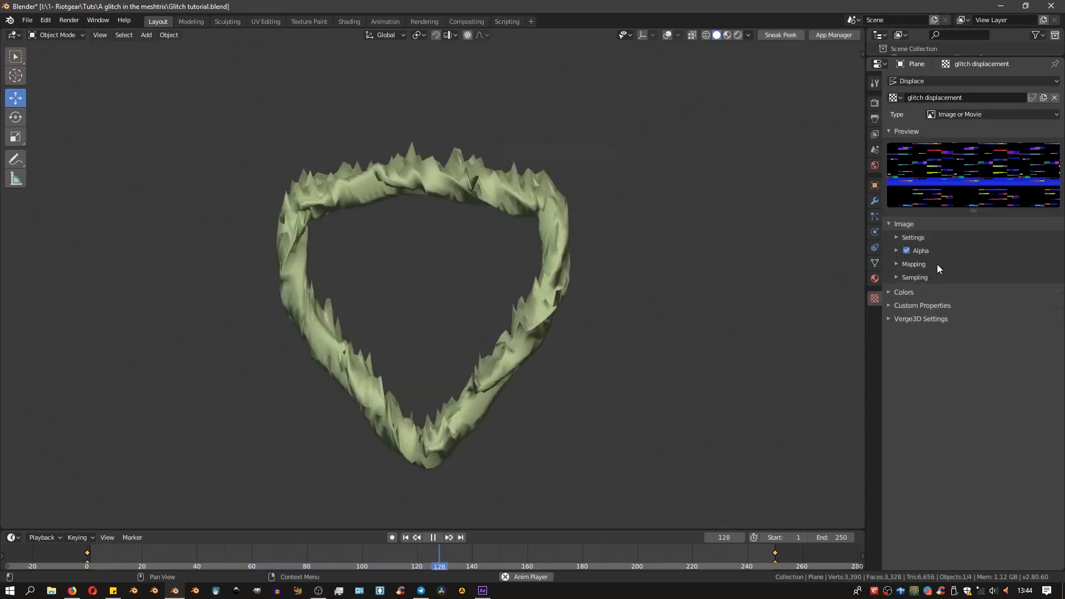
click(903, 290)
mouse_move(977, 318)
mouse_down()
mouse_move(943, 318)
mouse_move(976, 329)
mouse_up()
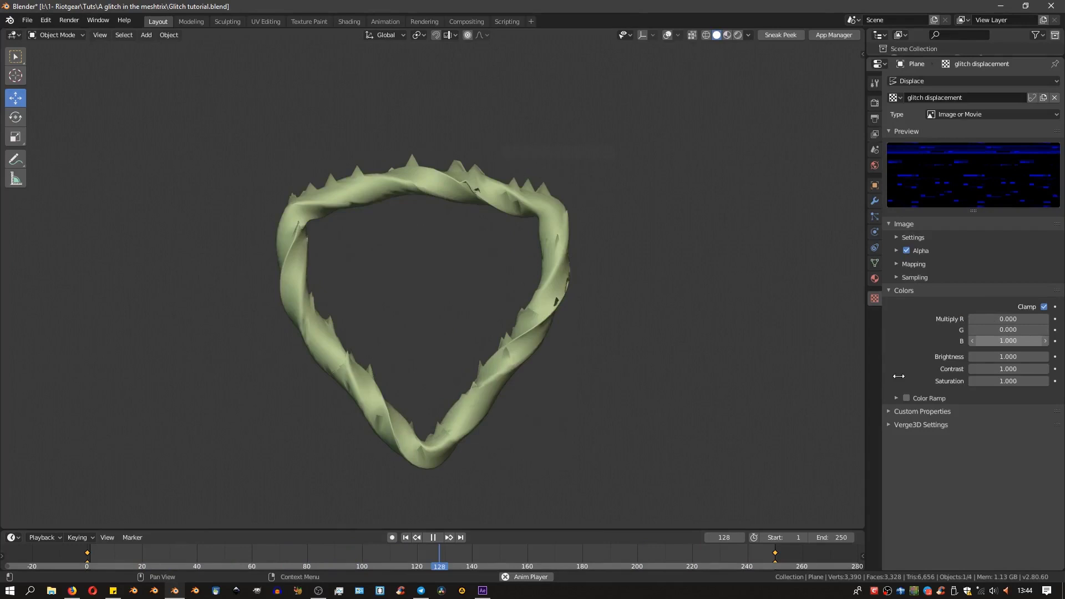
click(896, 278)
click(904, 390)
click(897, 277)
click(898, 264)
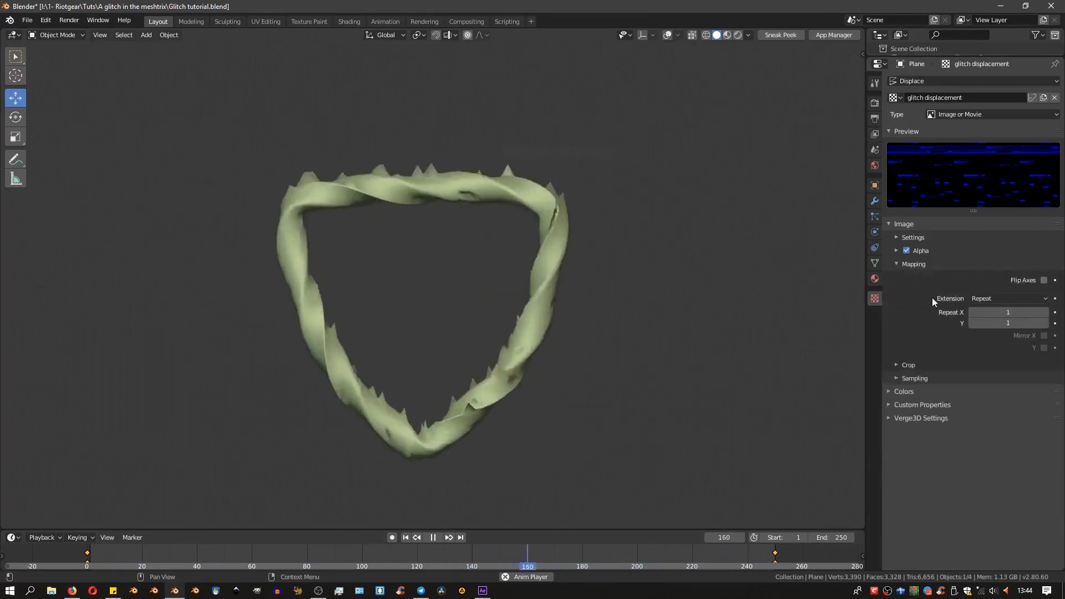
Set the glitch texture's Repeat X to 2, trying Checker extension before reverting to Repeat
click(1044, 312)
click(1045, 312)
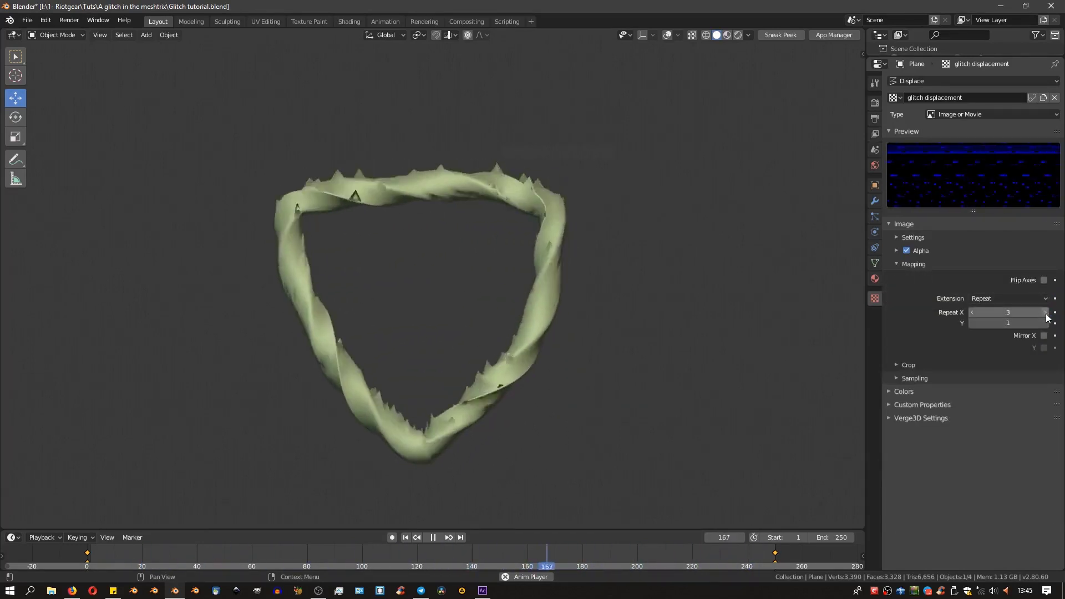
click(1007, 299)
click(981, 341)
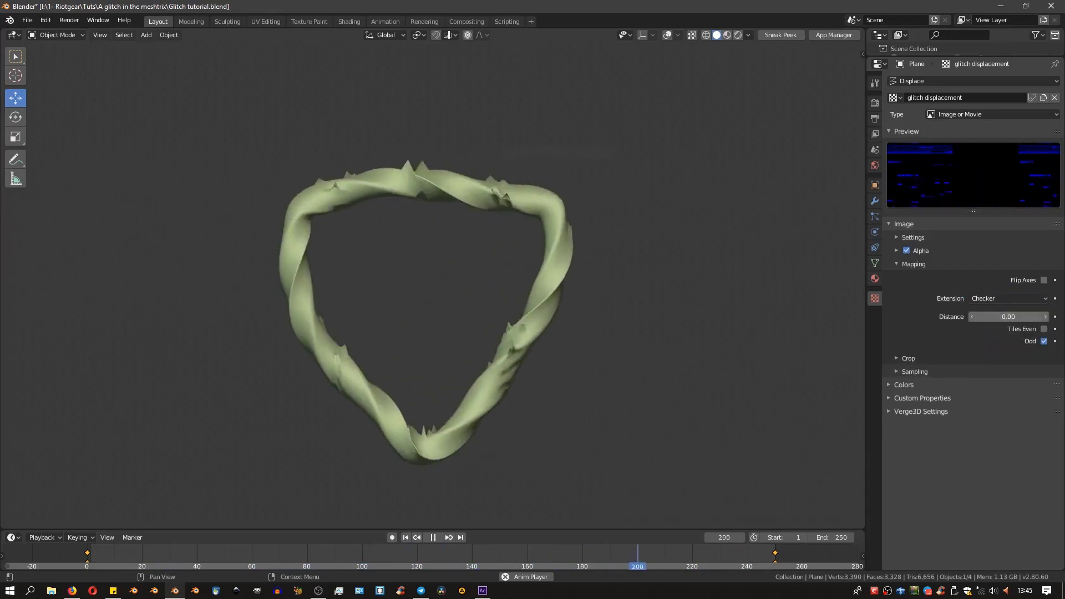
click(1007, 298)
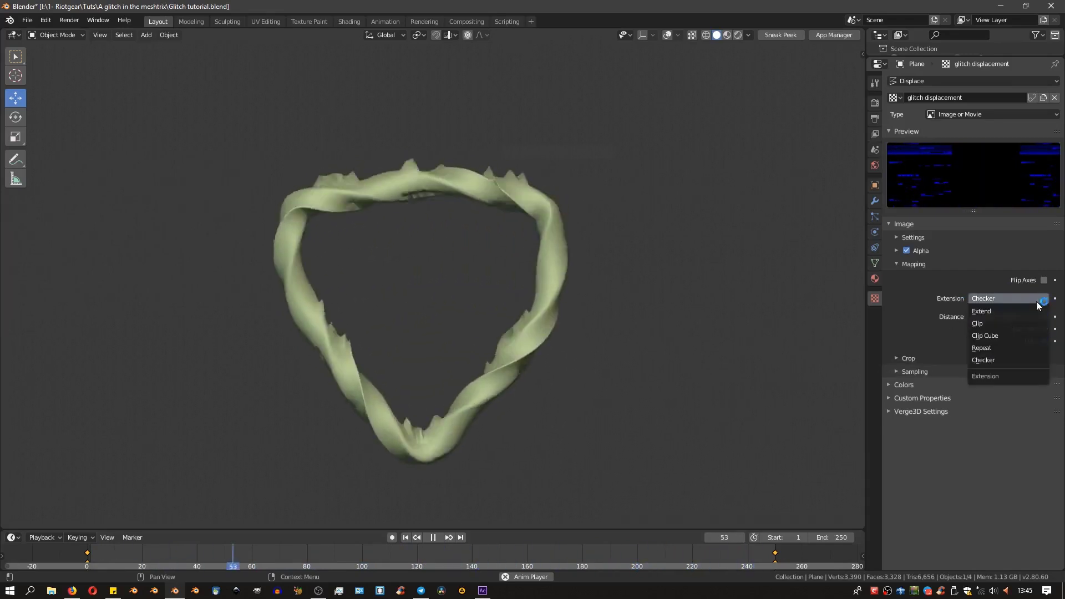
click(997, 347)
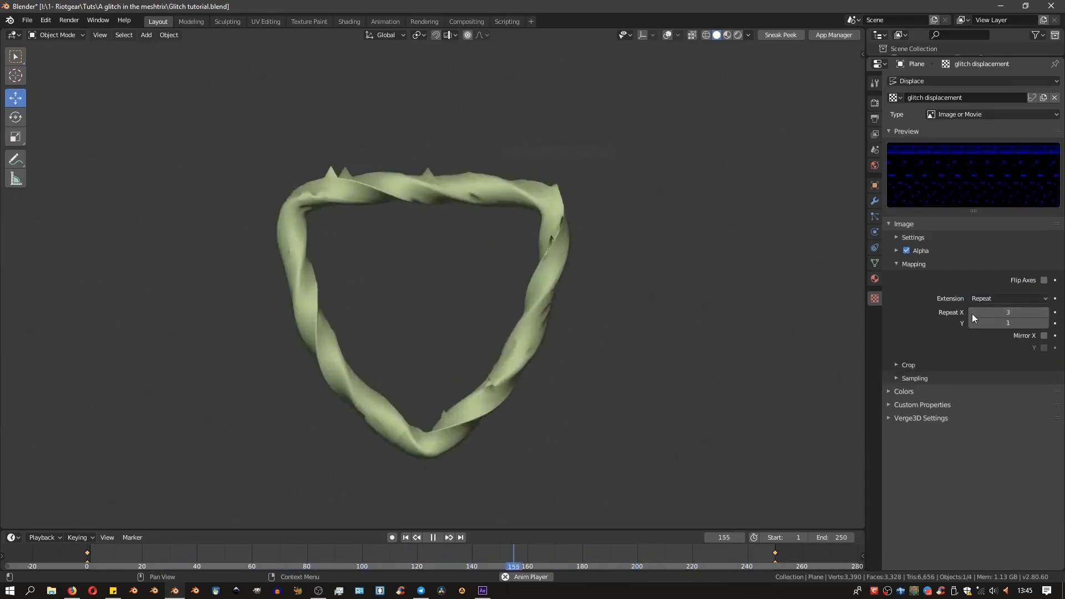
Set the Displace modifier direction to Y and inspect the spiky ring from camera and top views
click(875, 202)
click(951, 221)
click(932, 235)
click(950, 222)
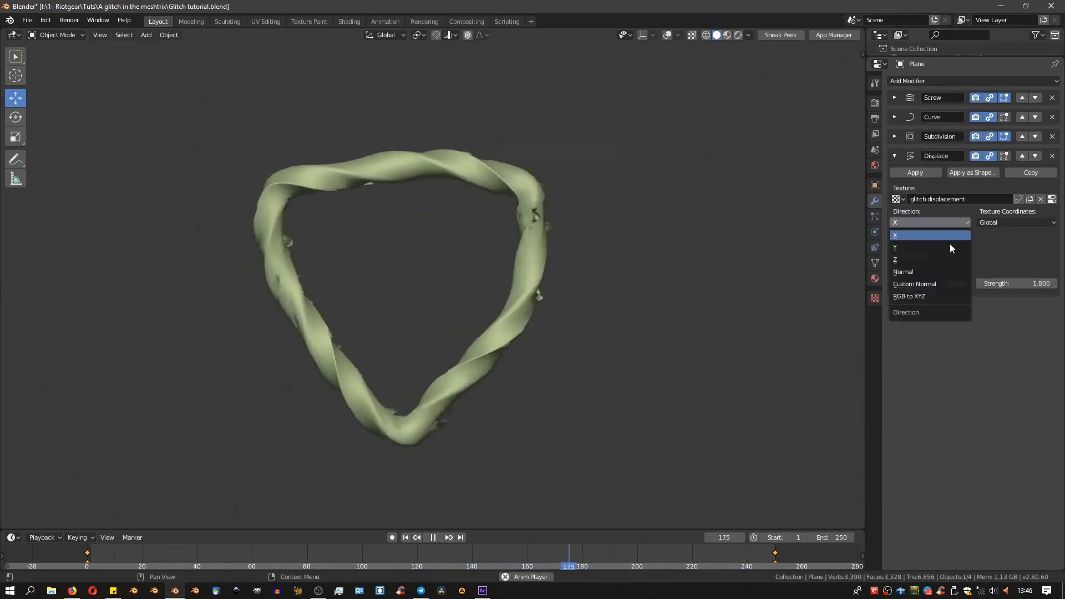
click(949, 247)
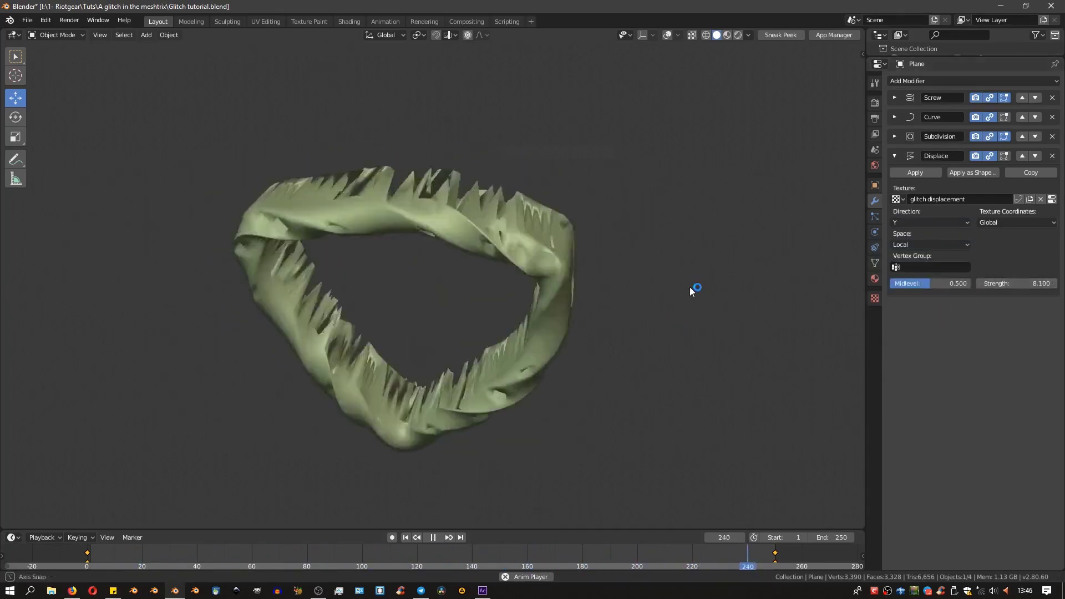
middle_drag(693, 288, 679, 360)
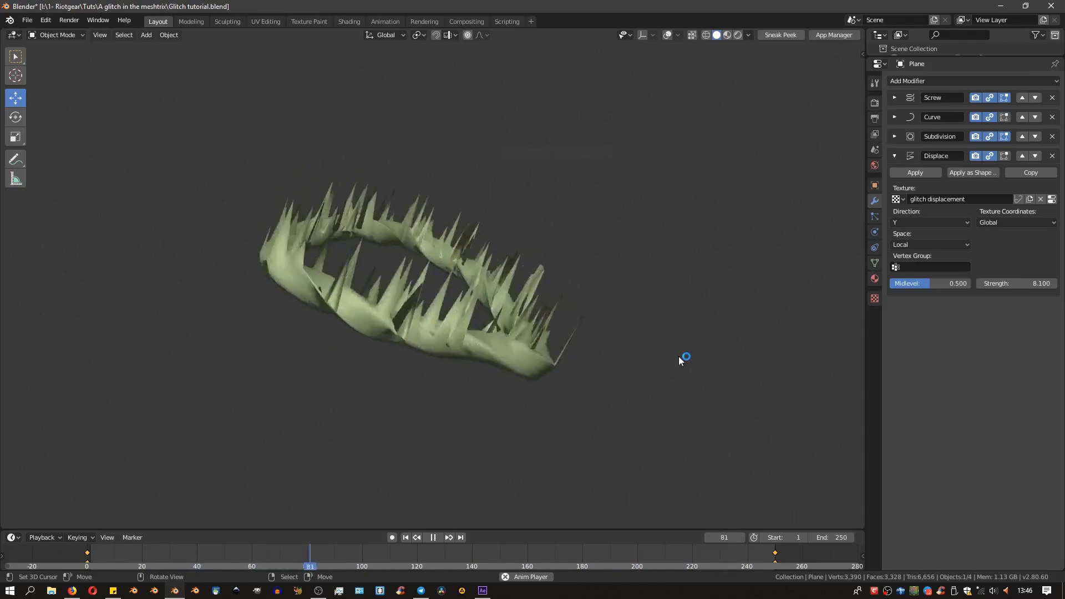
key(KP_0)
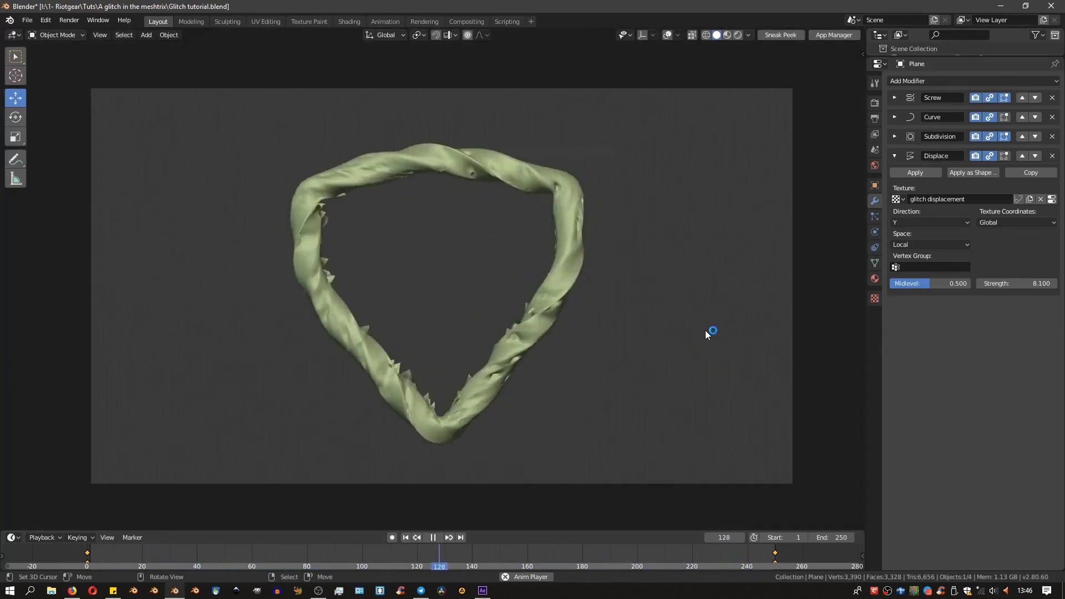
key(KP_7)
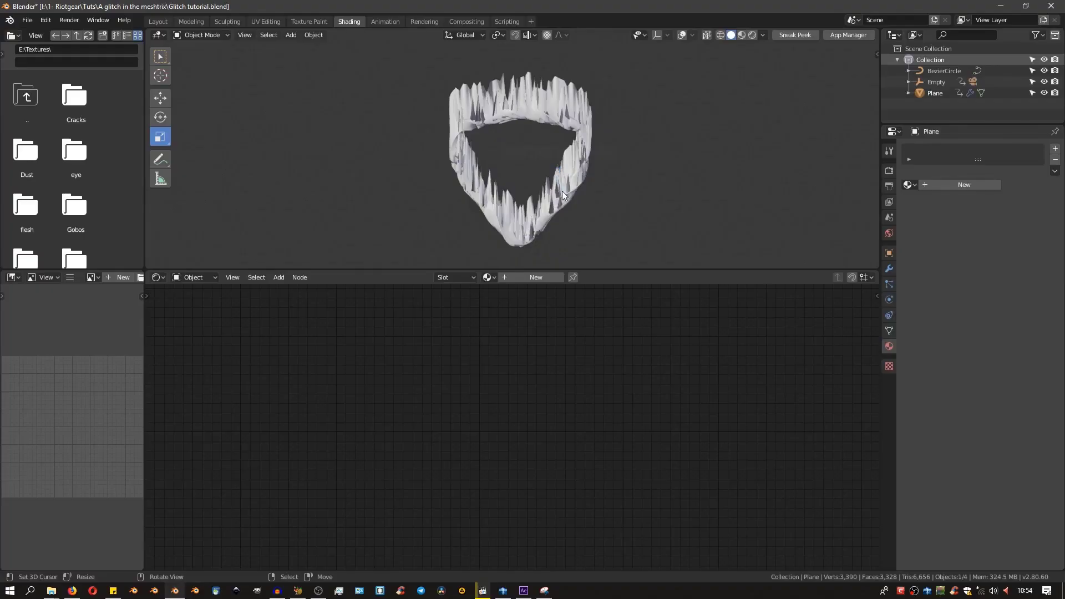
Set the Displace strength to 0 and zoom in on the twisted ring
click(889, 268)
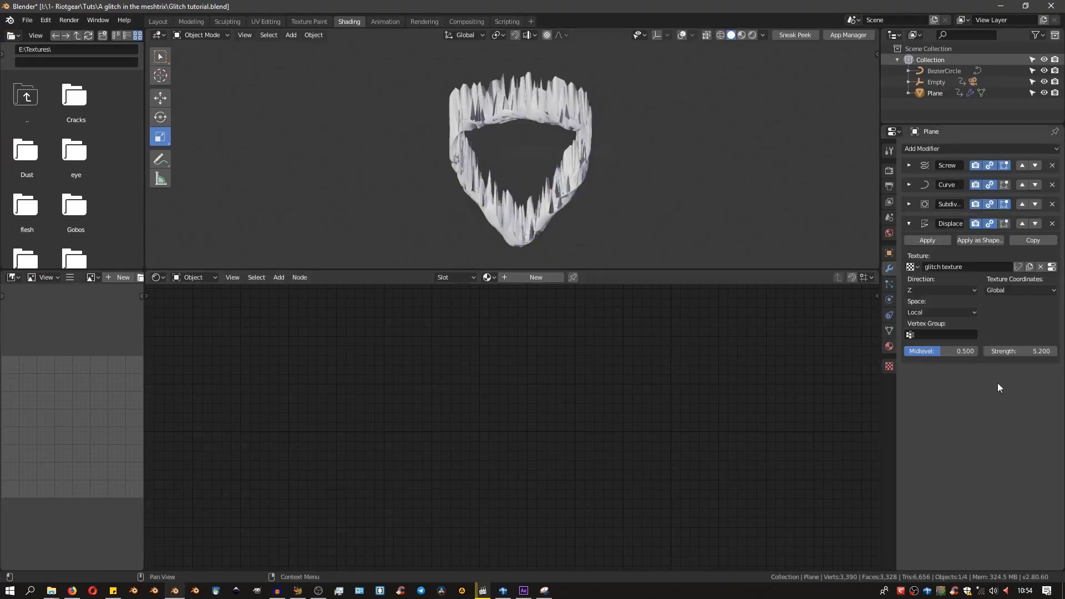
click(986, 353)
text(0)
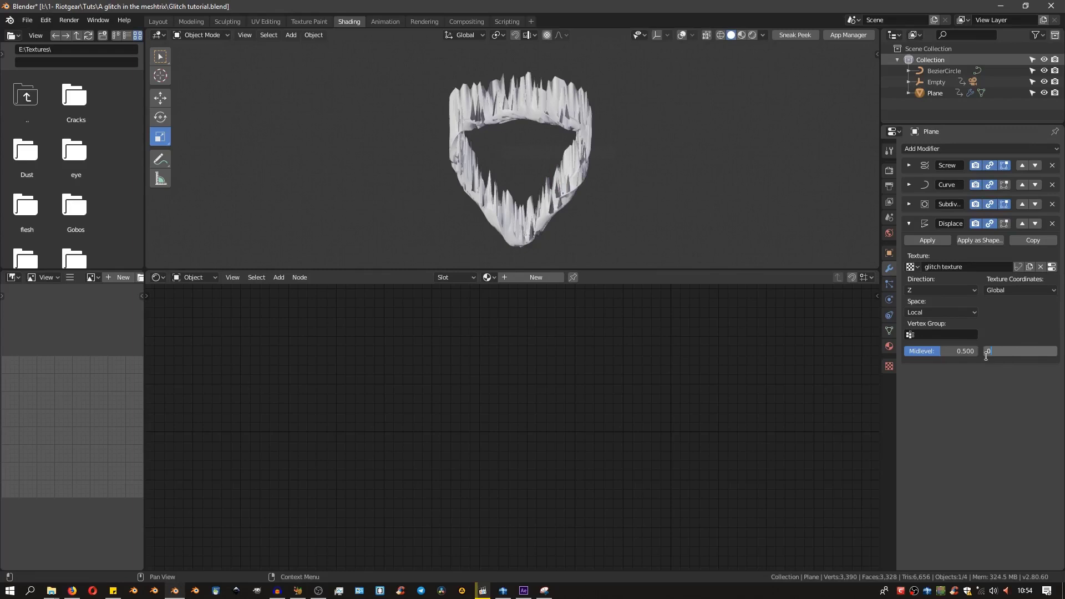
key(Return)
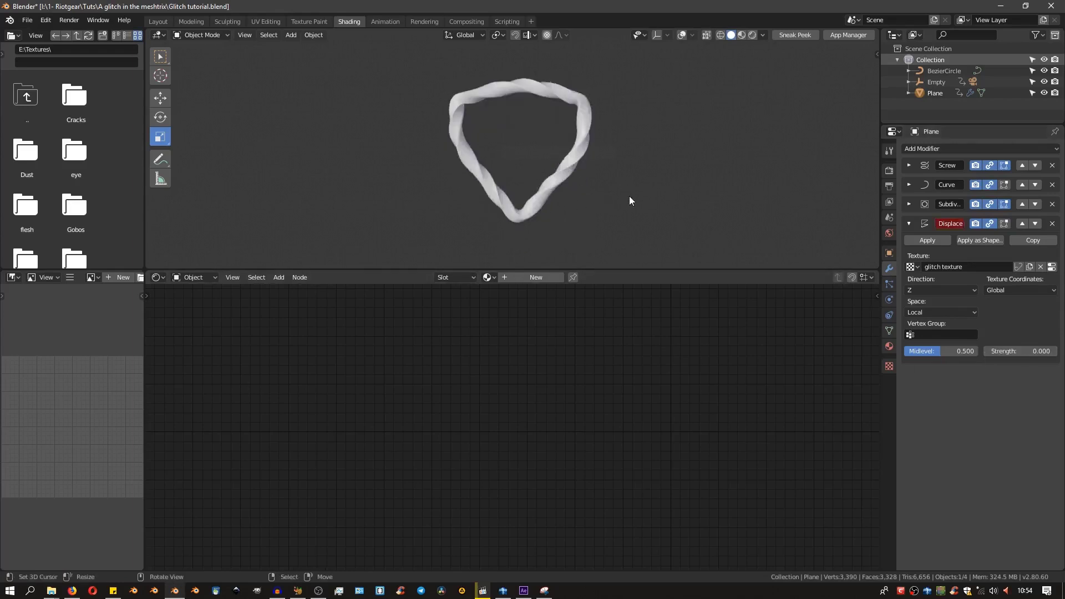
mouse_move(697, 186)
ctrl+middle_down()
mouse_move(699, 158)
mouse_move(708, 174)
ctrl+middle_up()
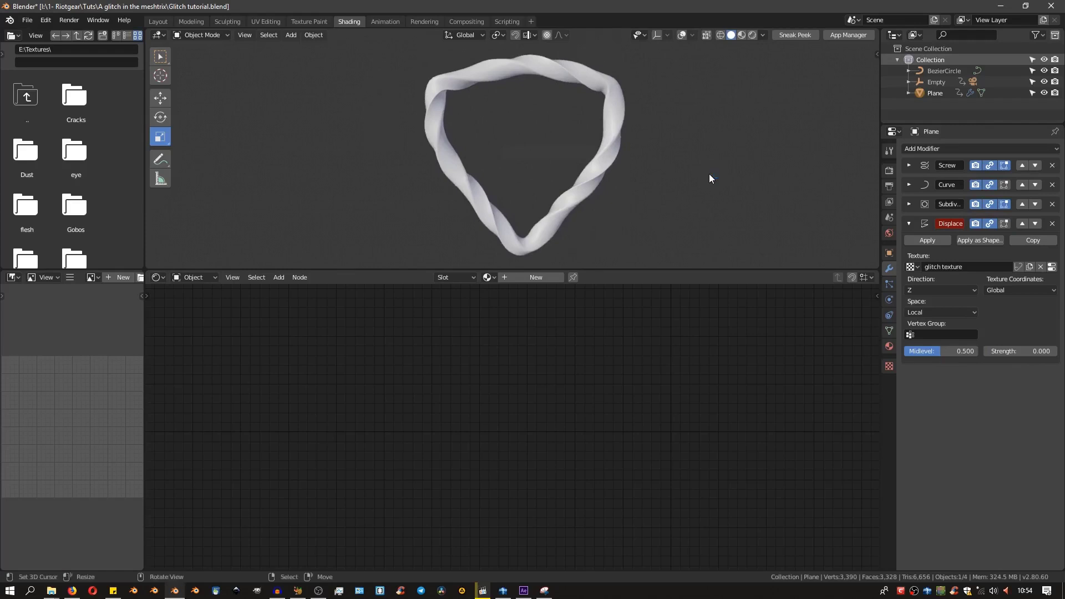
Create a new material named 'thingy material' and preview it in Rendered shading
click(533, 277)
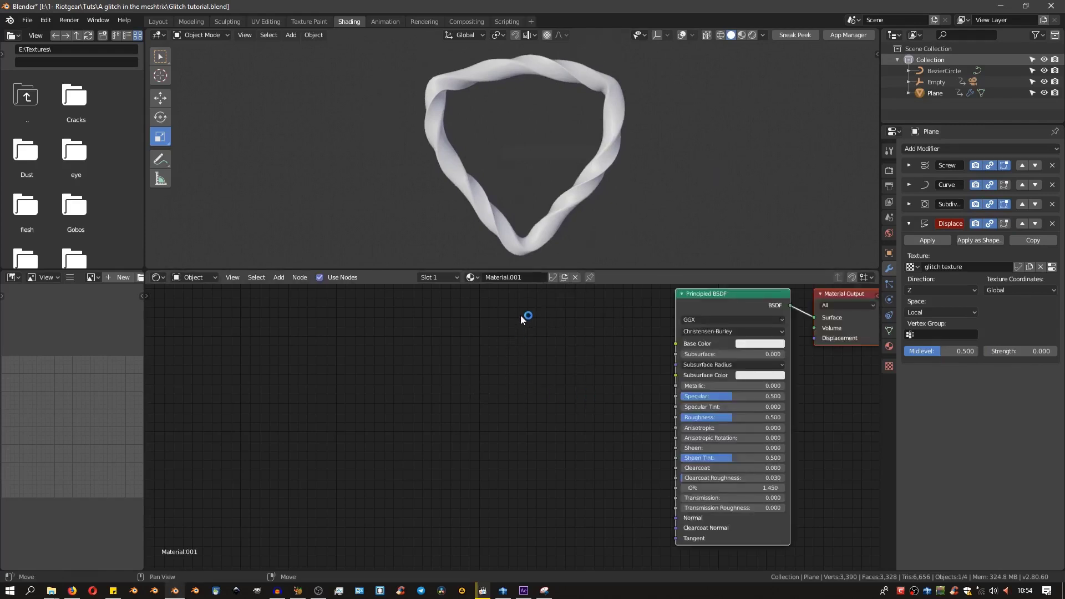
double_click(518, 277)
text(thingy m)
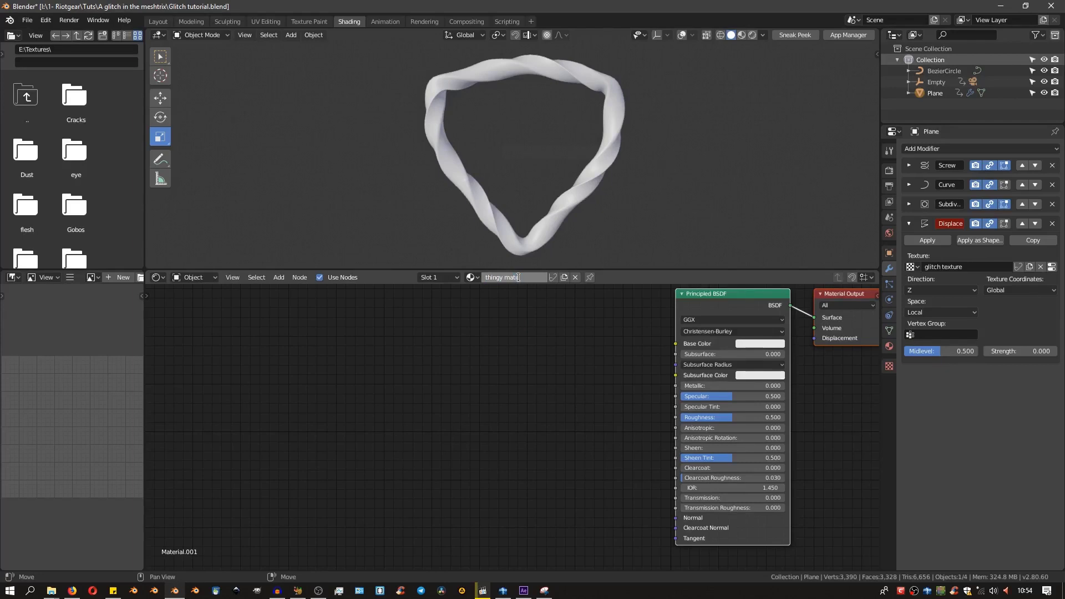
key(Return)
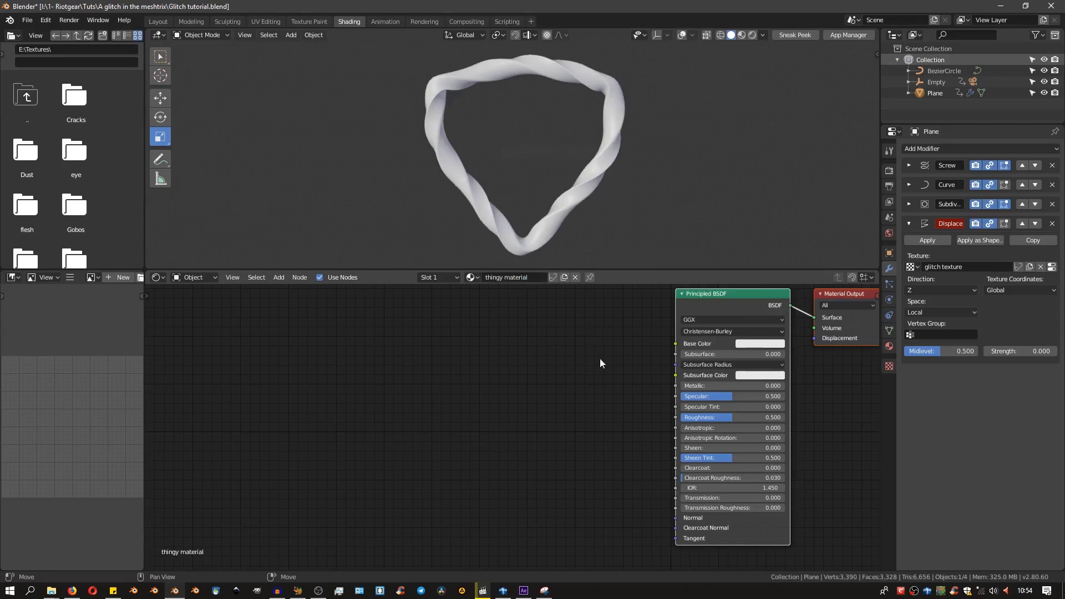
middle_drag(601, 364, 369, 371)
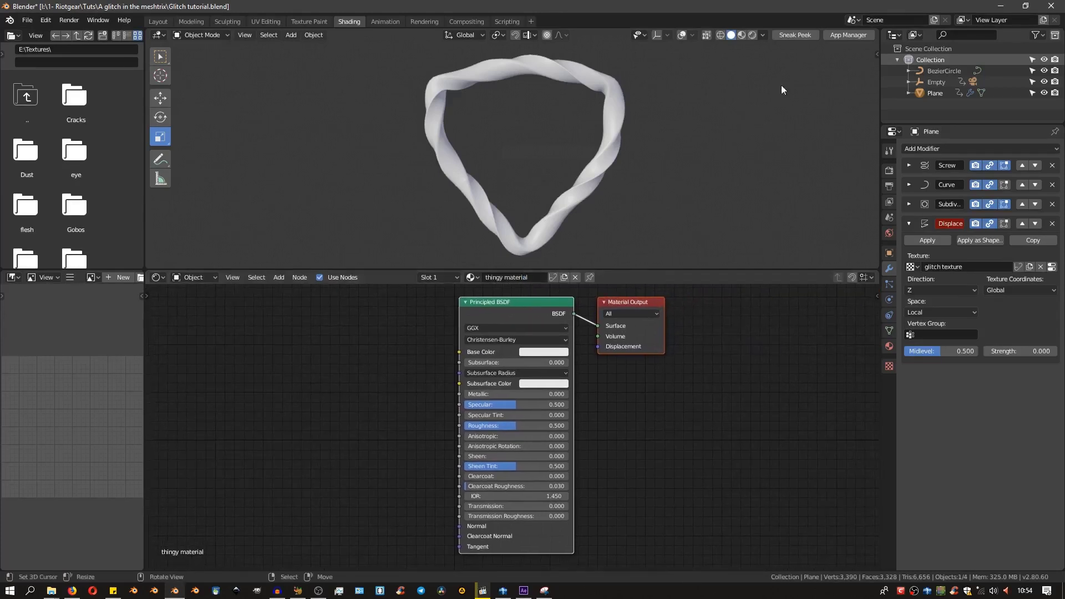
click(752, 35)
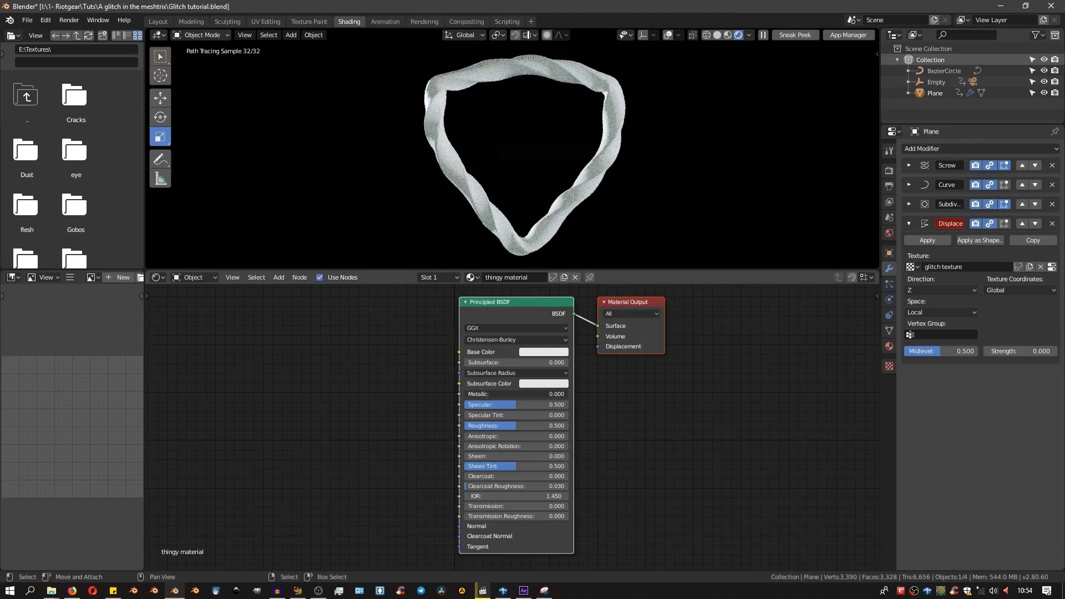
Make the material's base colour dark grey
click(603, 271)
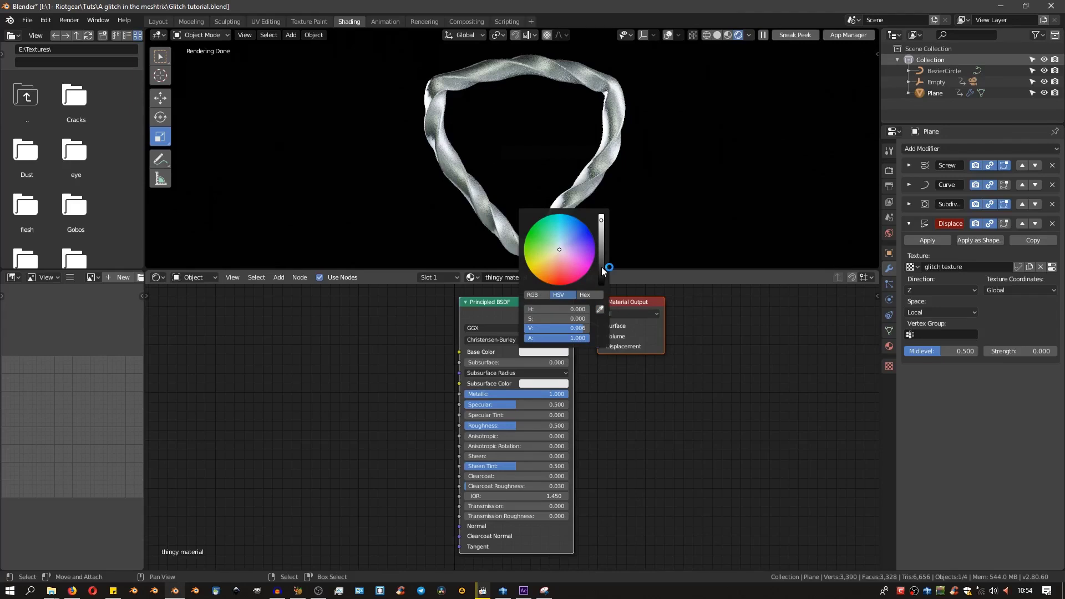
click(601, 271)
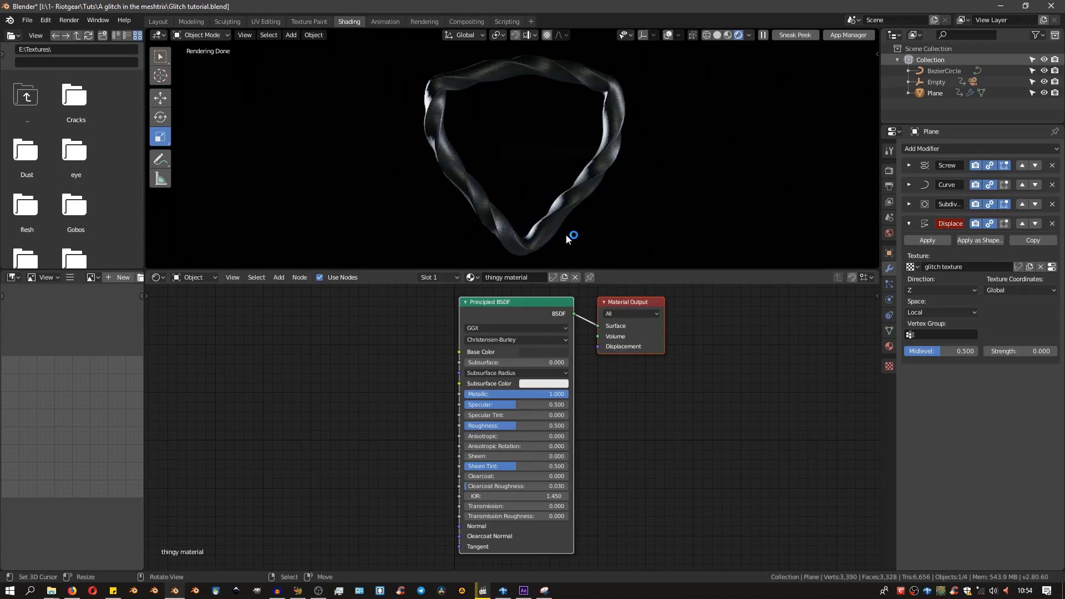
middle_drag(407, 350, 411, 351)
Feed Base Color from a Mix colour node with red Color2, and set Clearcoat to 1
key(shift+a)
mouse_move(368, 352)
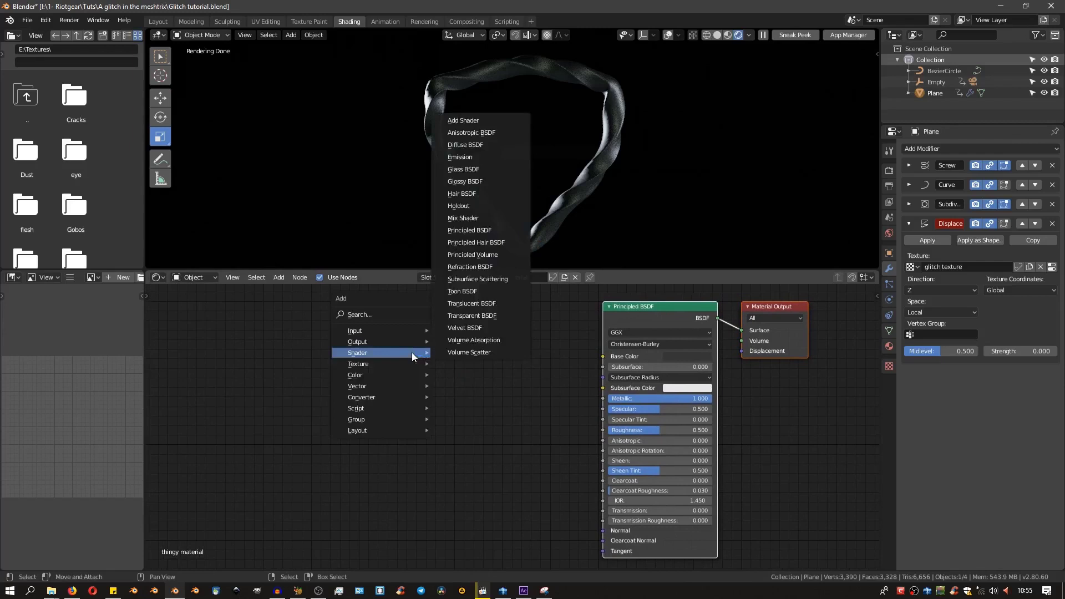
click(438, 398)
click(496, 333)
click(522, 377)
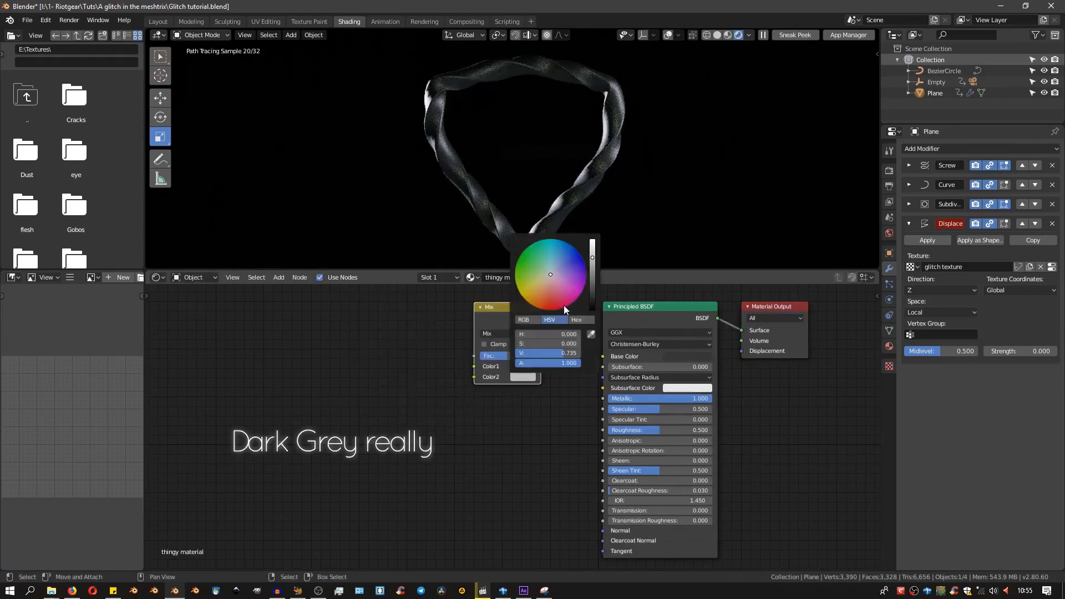
click(564, 305)
drag(540, 319, 603, 356)
drag(622, 480, 637, 490)
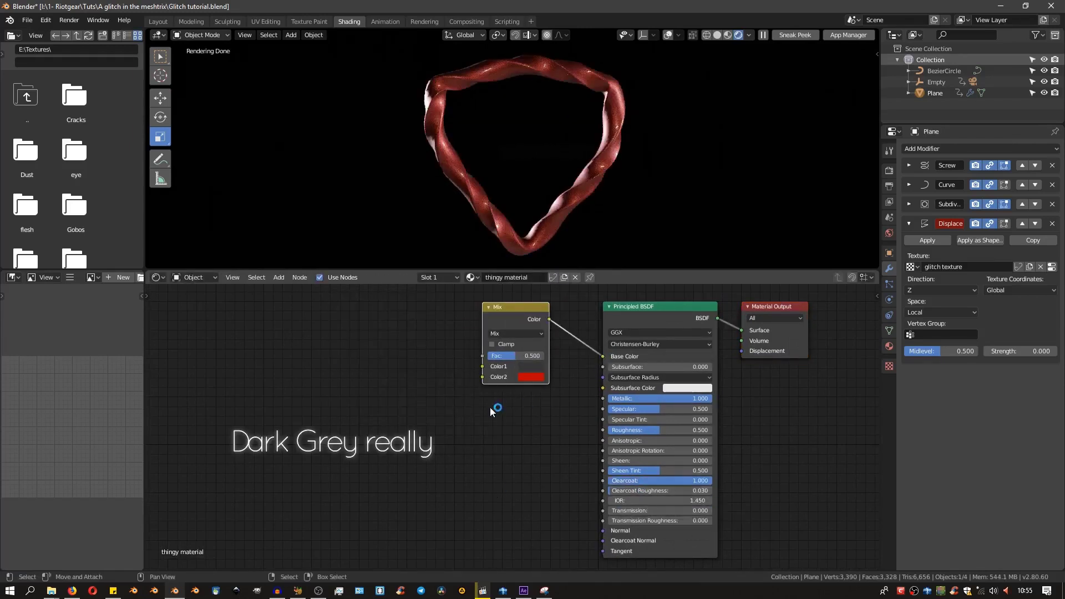
key(shift+a)
Add a Geometry input node and link its Pointiness output into the tree
mouse_move(280, 304)
click(370, 371)
click(277, 292)
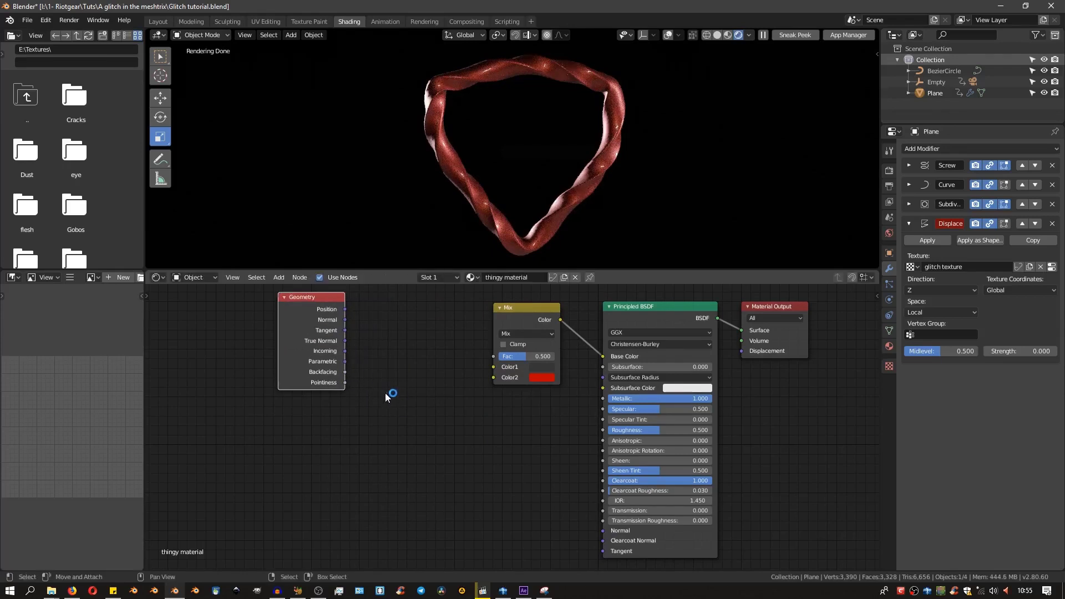
drag(344, 382, 603, 356)
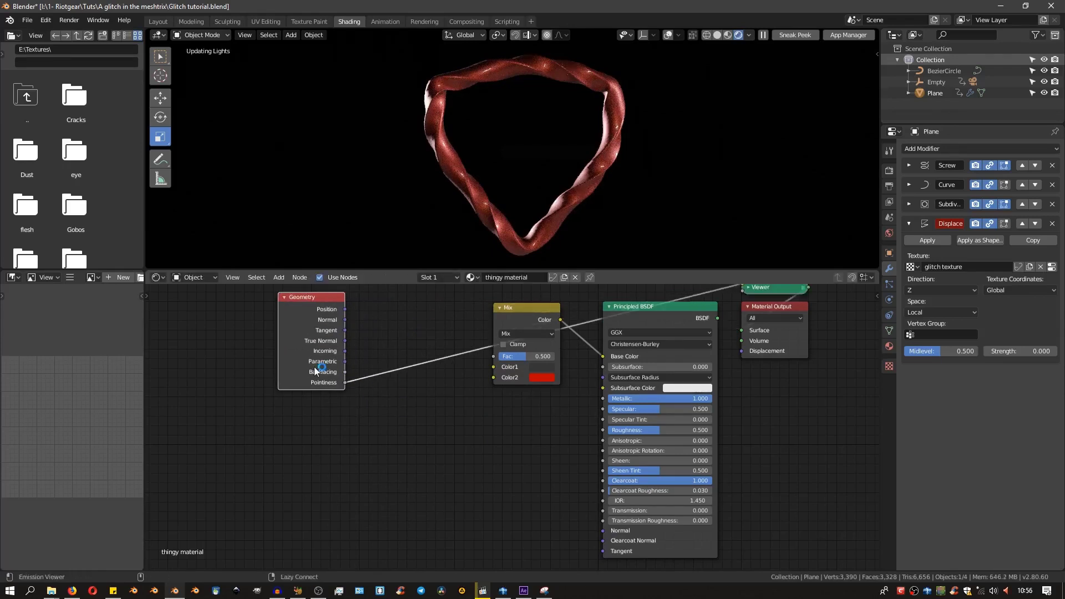
Insert a ColorRamp on the Pointiness link with its stops tightened near 0.54
key(shift+a)
click(438, 344)
click(411, 377)
scroll(390, 465, up, 1)
scroll(391, 465, up, 1)
drag(344, 399, 408, 400)
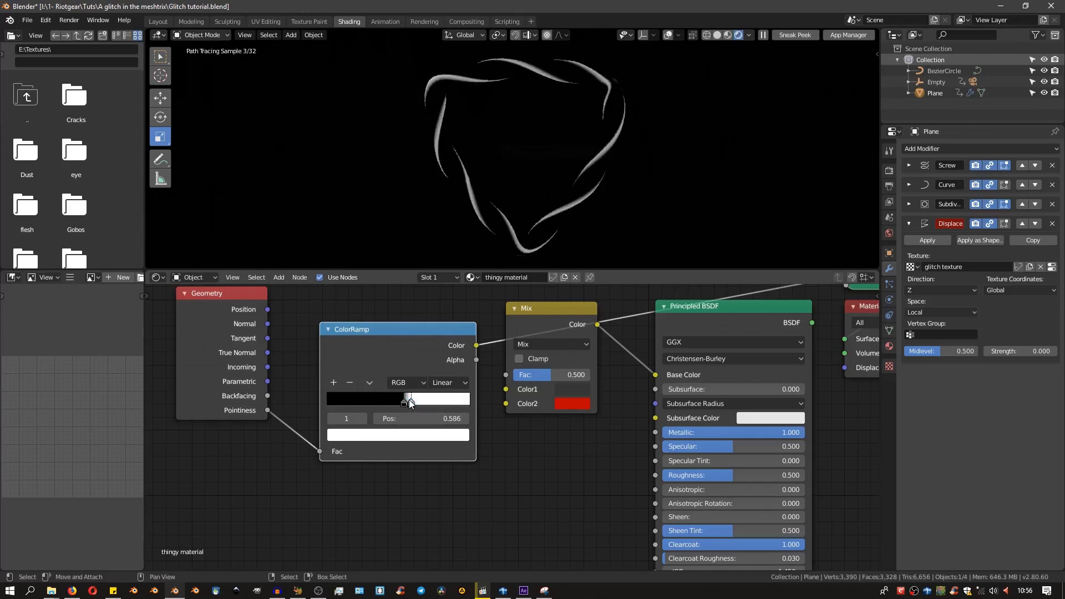
click(405, 402)
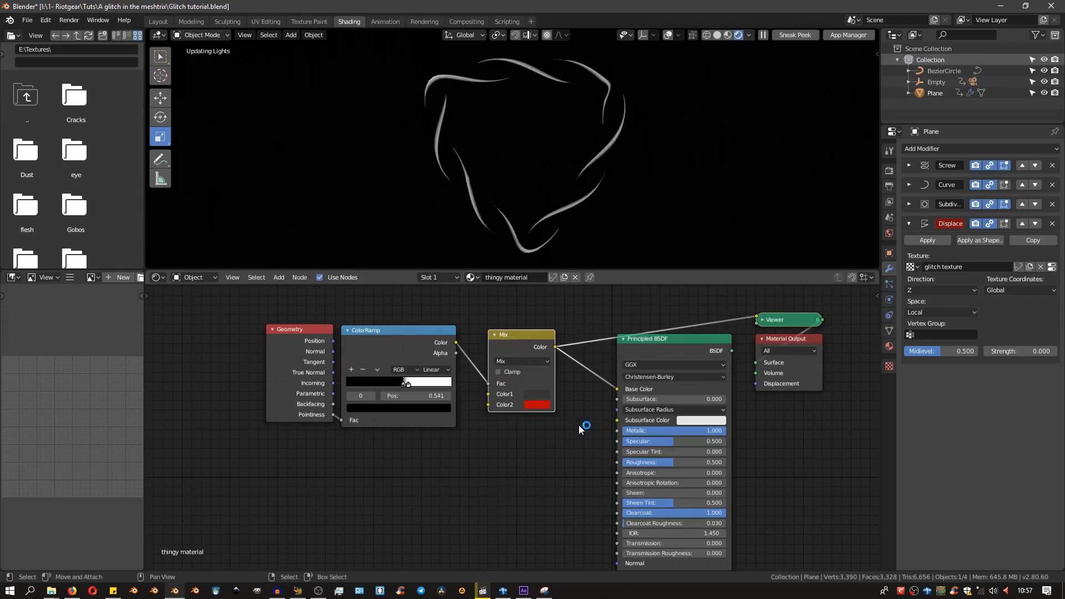
Preview the mix colour alone, then test blue as the Mix node's second colour
ctrl+shift+click(566, 411)
ctrl+shift+click(687, 339)
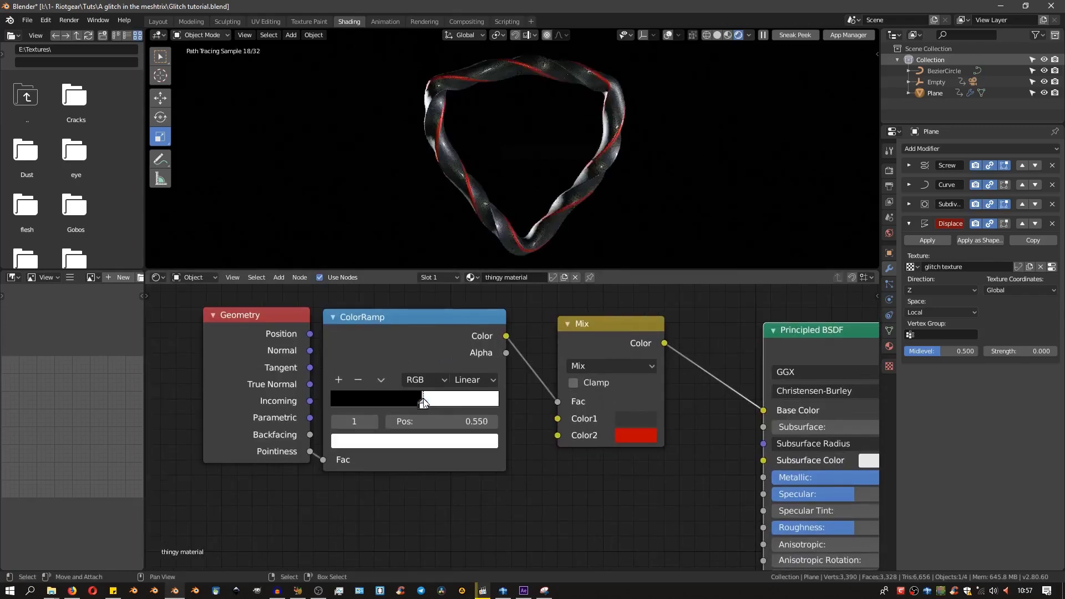
click(627, 434)
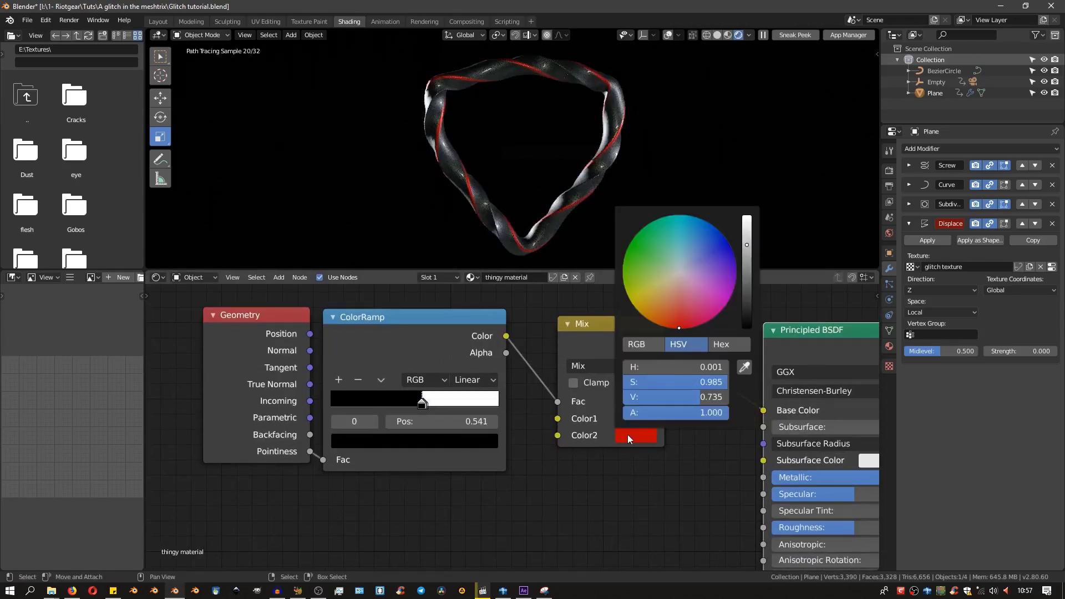
click(728, 245)
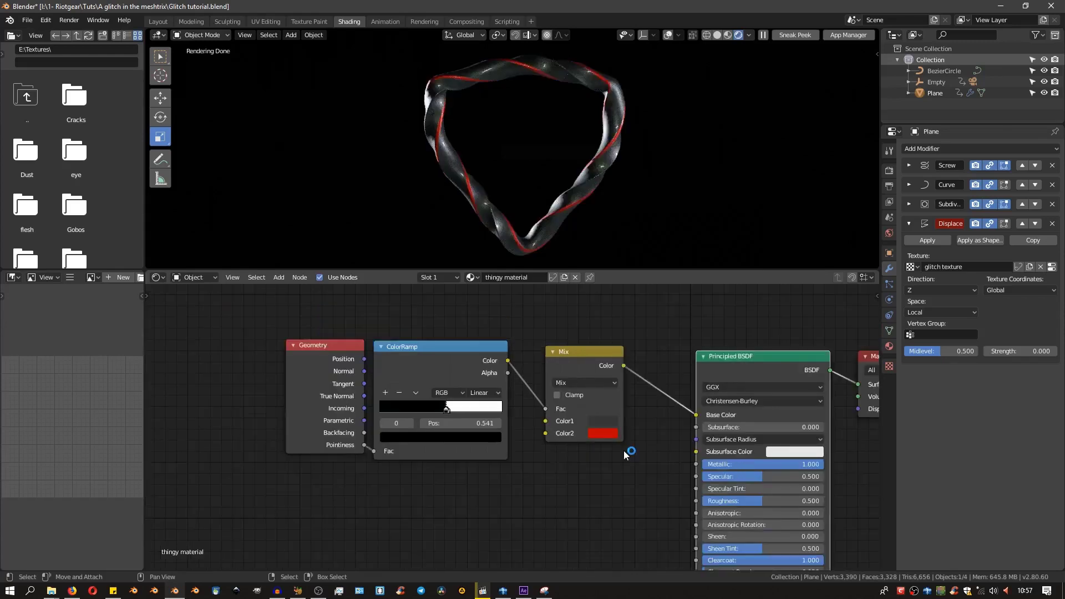
Fit all nodes into view and tidy the Geometry, Mix and Principled BSDF layout
key(Home)
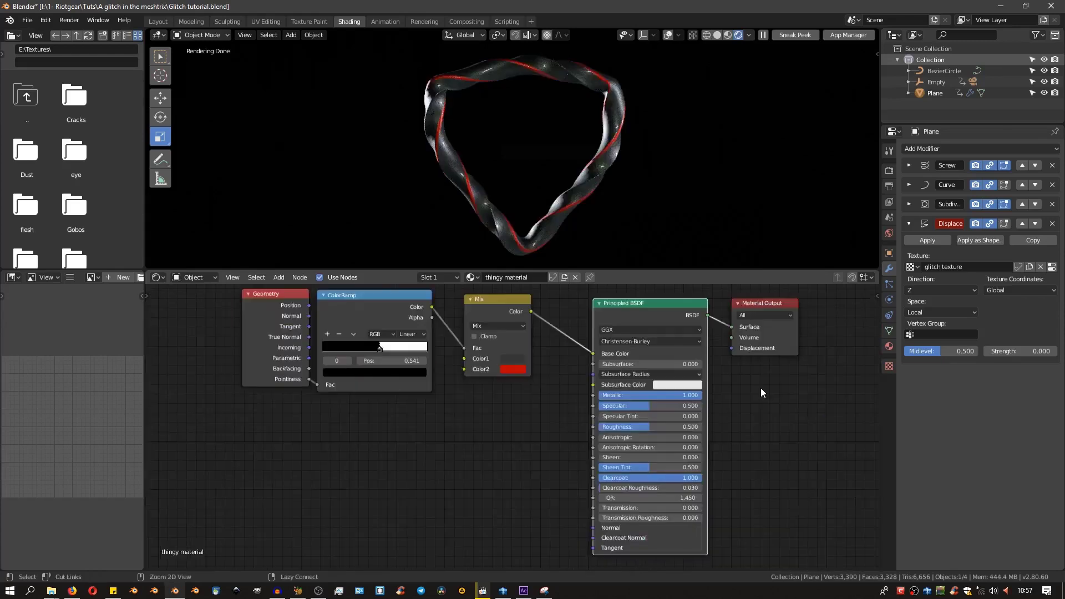
ctrl+middle_drag(760, 387, 695, 369)
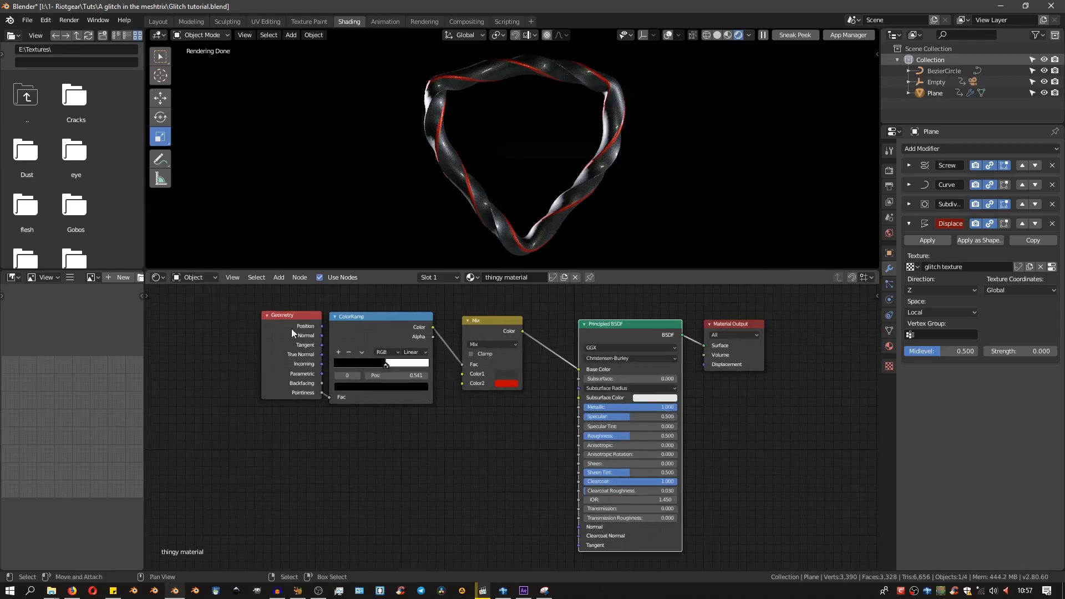
mouse_move(289, 317)
mouse_down()
mouse_move(256, 323)
mouse_move(283, 319)
mouse_up()
drag(477, 321, 464, 318)
drag(610, 324, 564, 319)
drag(238, 301, 526, 396)
Drop the moved node group and set the Displace strength to 2
right_click(637, 407)
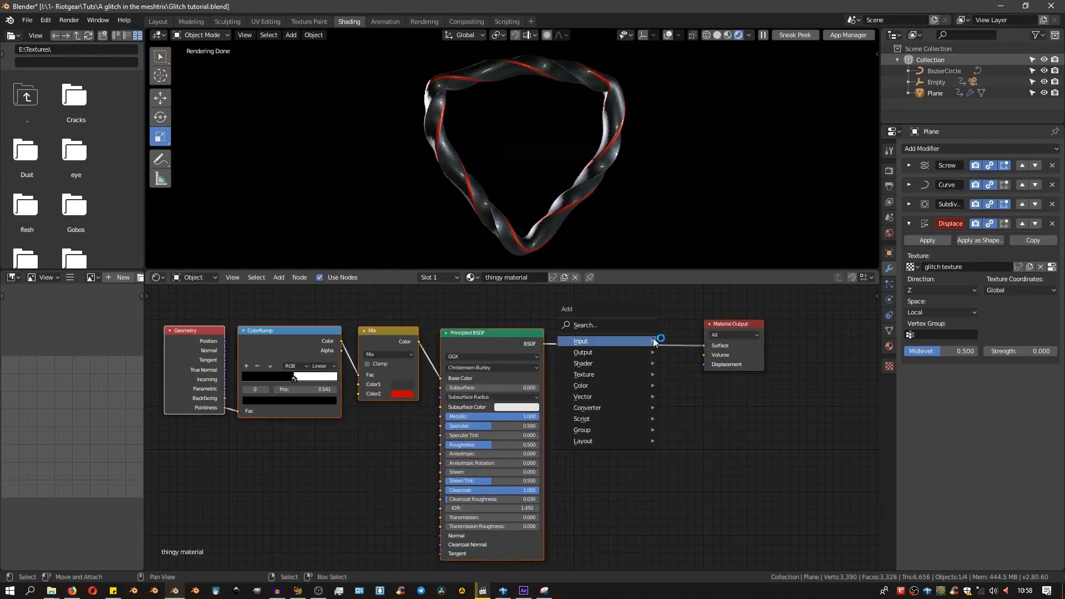
click(654, 338)
click(1011, 351)
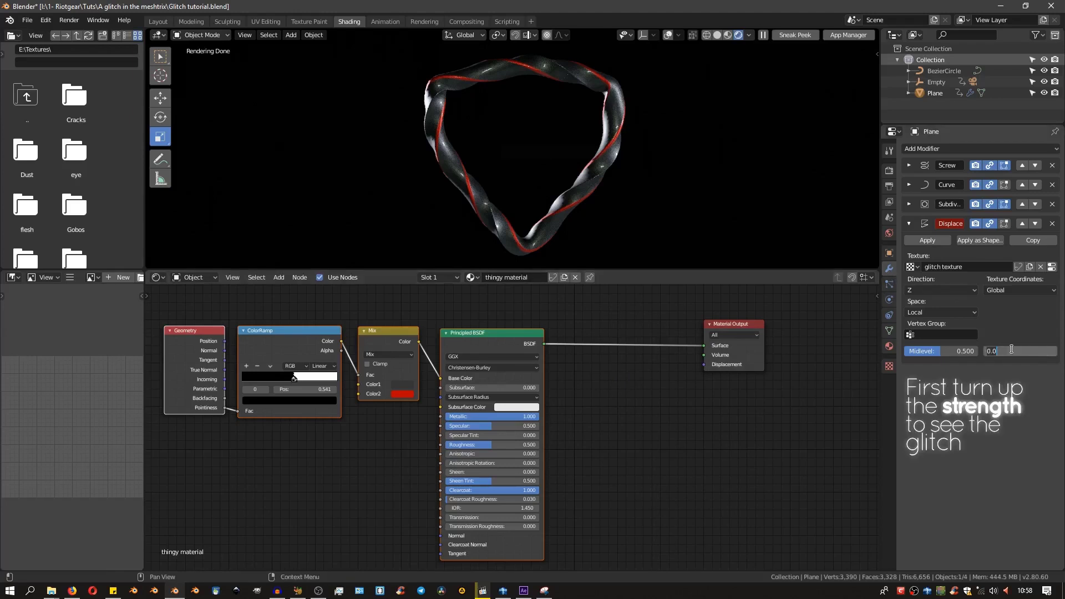
text(2)
key(Return)
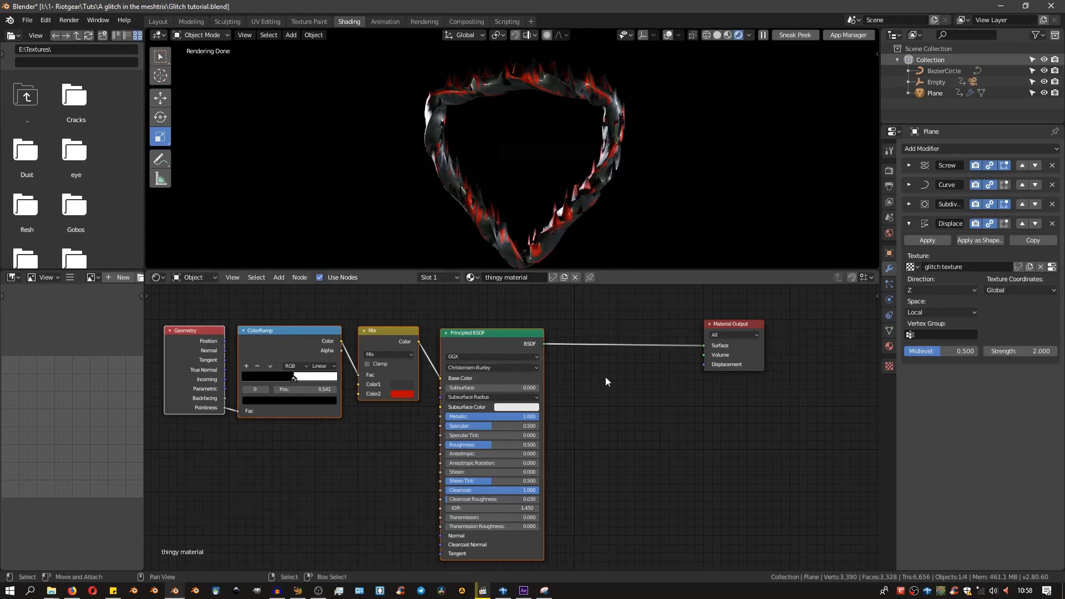
key(shift+a)
mouse_move(600, 396)
mouse_move(581, 351)
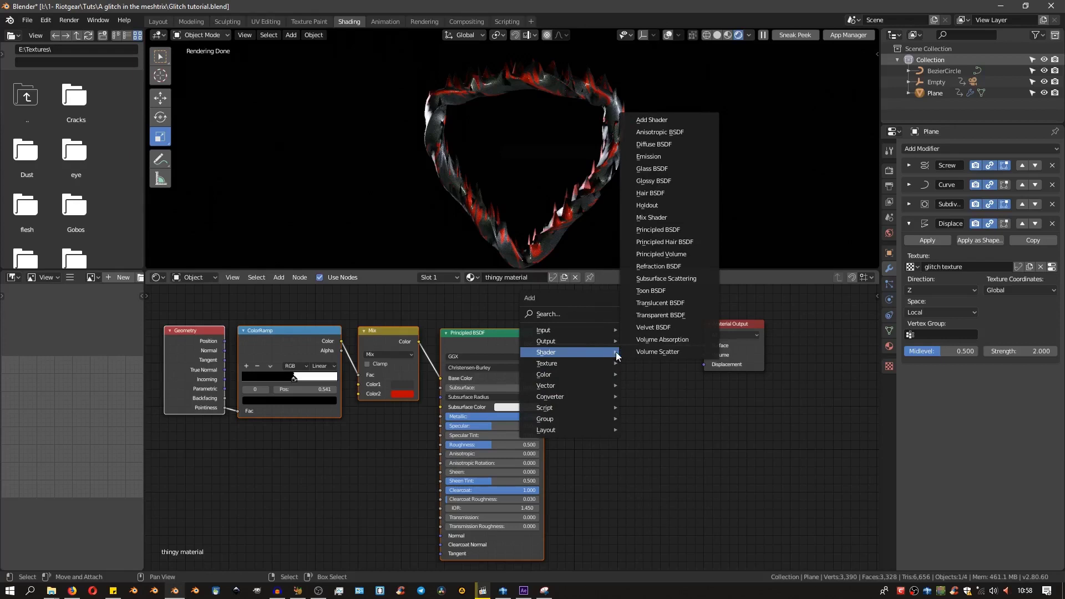
Add an Emission shader and a Mix Shader before the output, blended by Backfacing
click(660, 278)
click(636, 381)
key(shift+a)
mouse_move(641, 373)
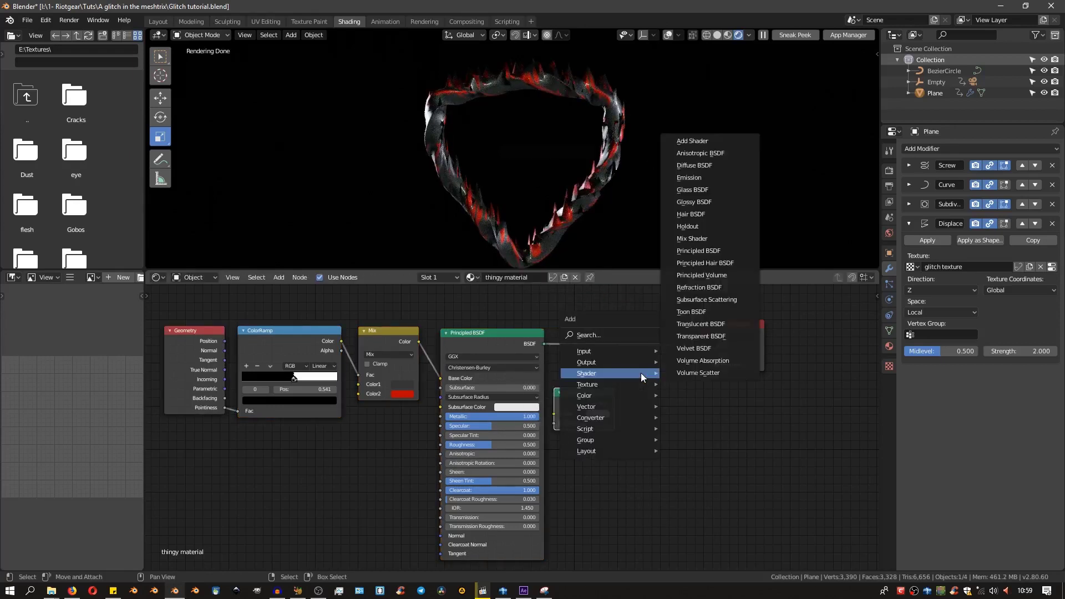
click(692, 239)
click(641, 326)
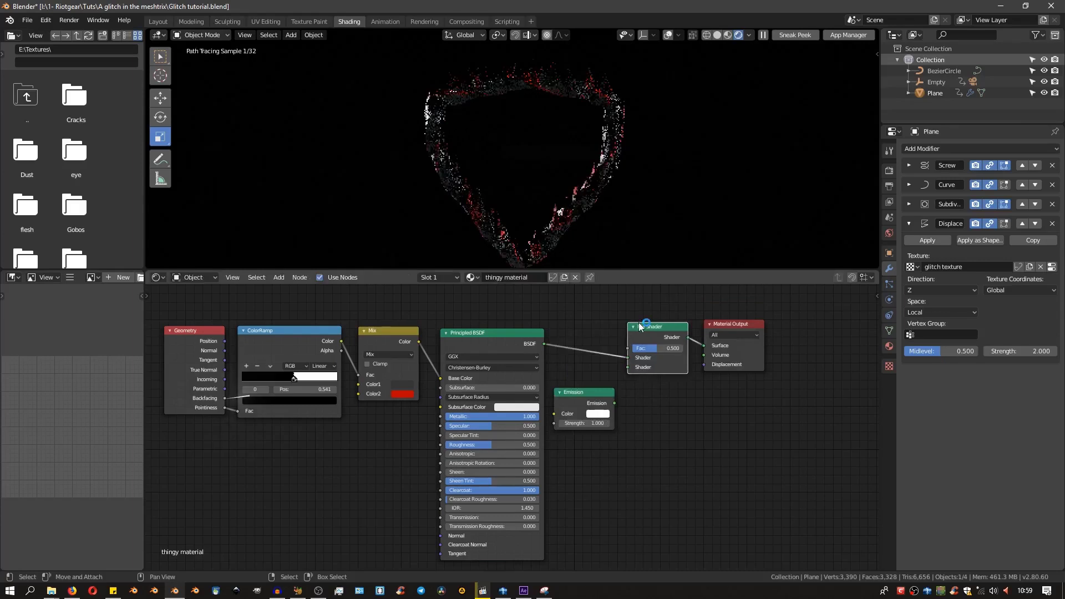
drag(615, 402, 647, 365)
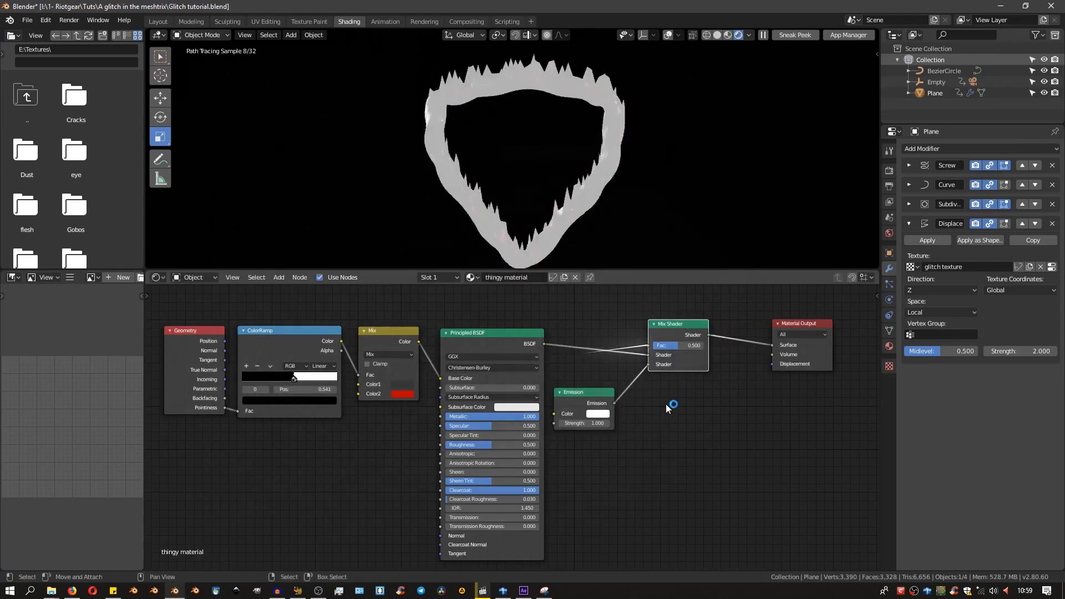
mouse_move(225, 398)
mouse_down()
mouse_move(271, 381)
mouse_move(648, 345)
mouse_up()
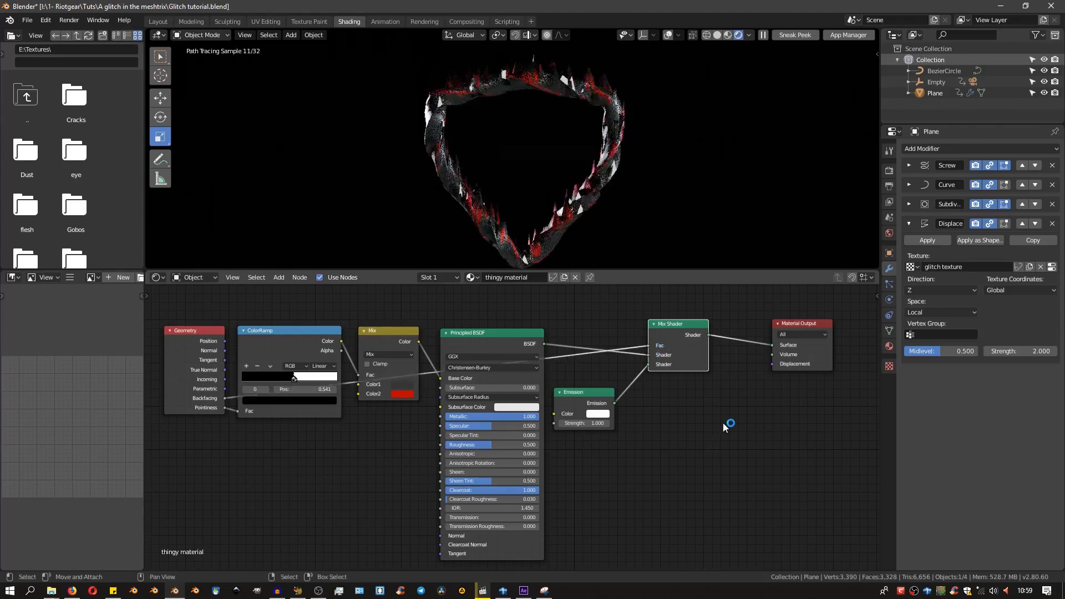
Make the emission pure red with strength 10 and tidy the shader nodes
click(597, 414)
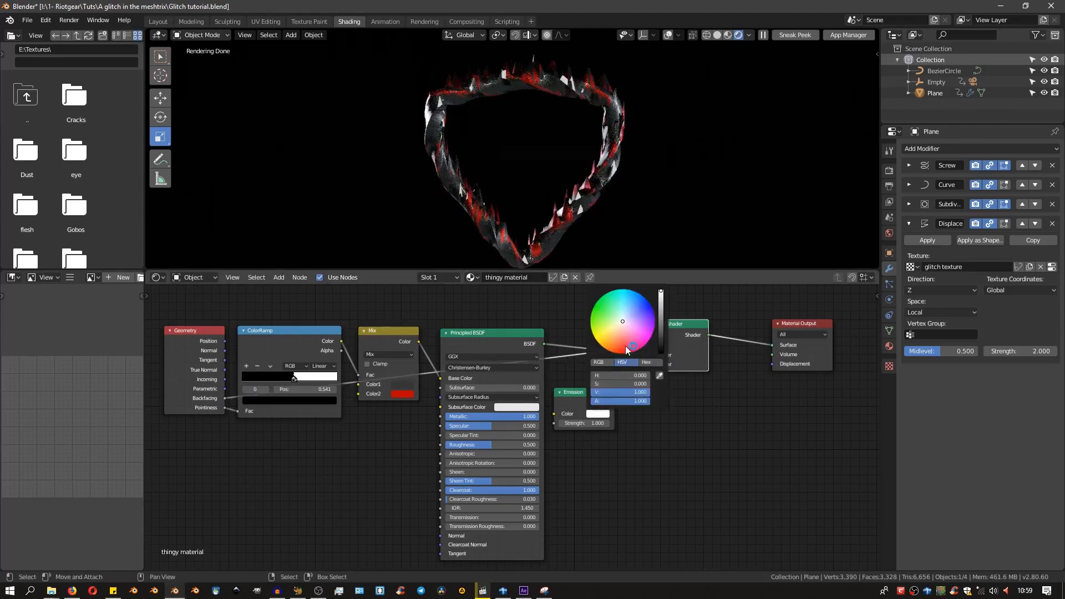
click(623, 350)
click(622, 353)
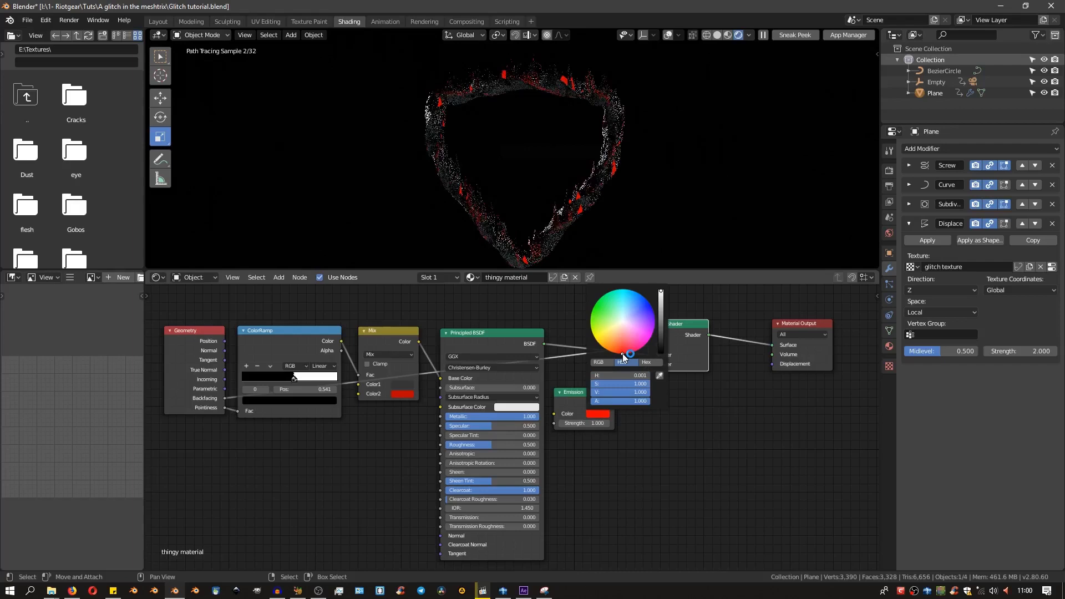
drag(582, 393, 597, 376)
drag(667, 326, 681, 326)
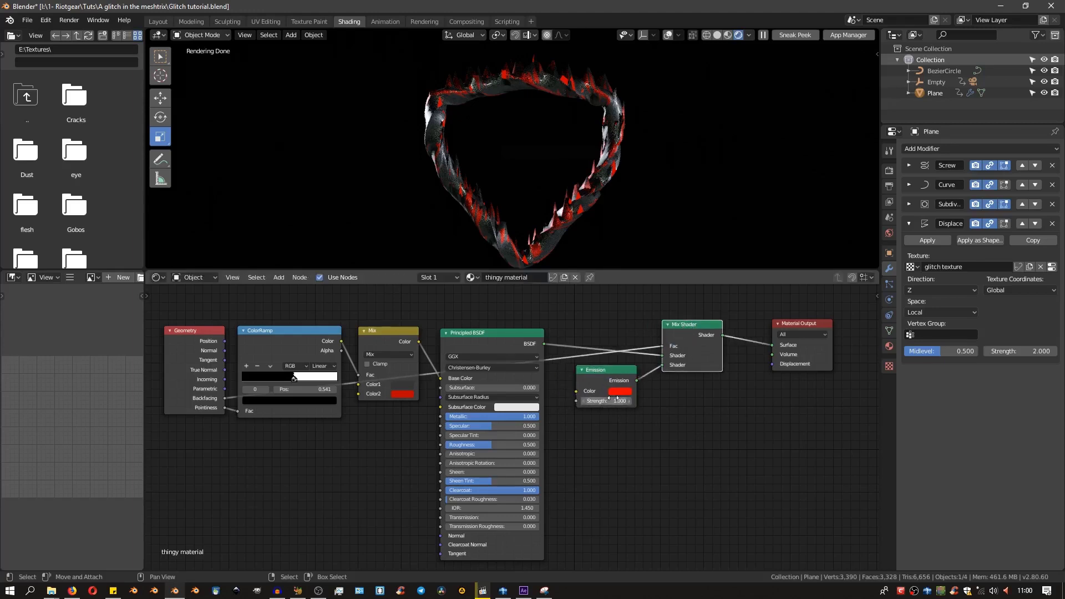
click(606, 400)
text(10)
key(Return)
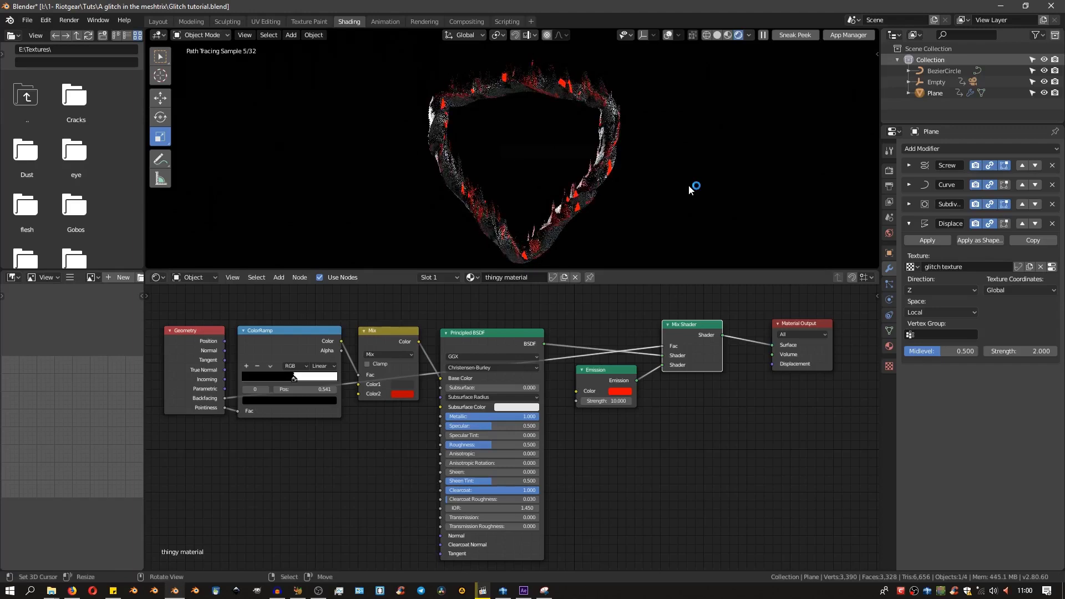
Raise the Displace strength to 5.5, checking it in solid and rendered shading
scroll(696, 397, up, 2)
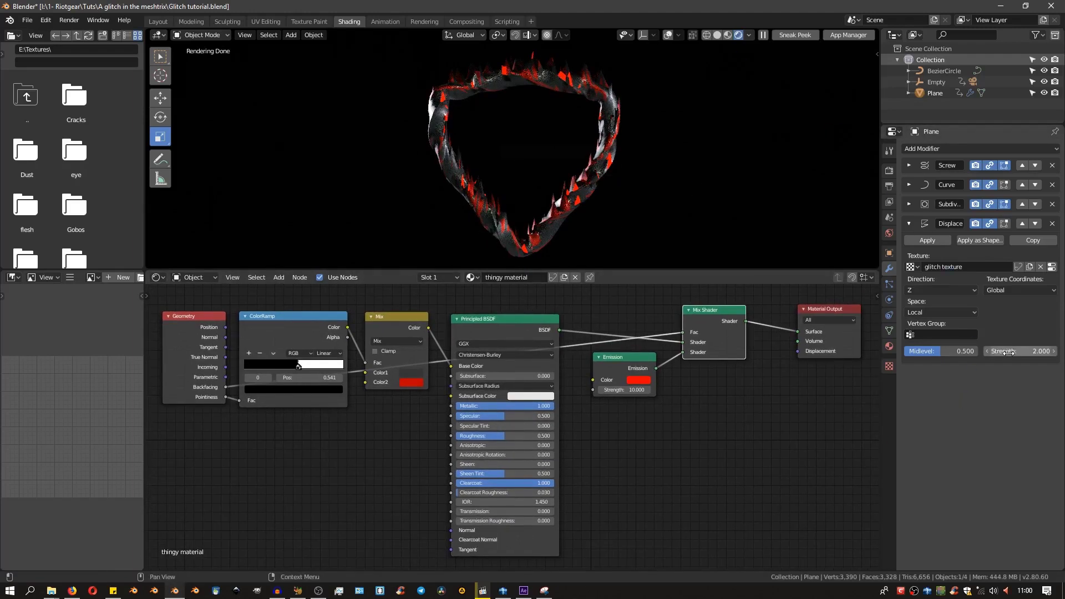
click(716, 34)
drag(1020, 351, 1043, 351)
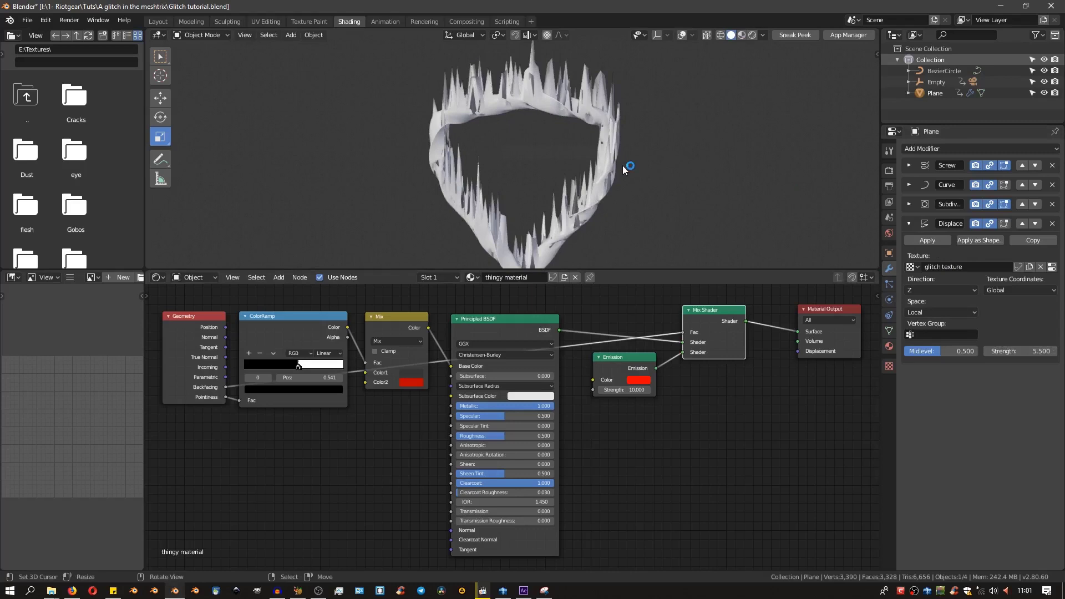
click(753, 35)
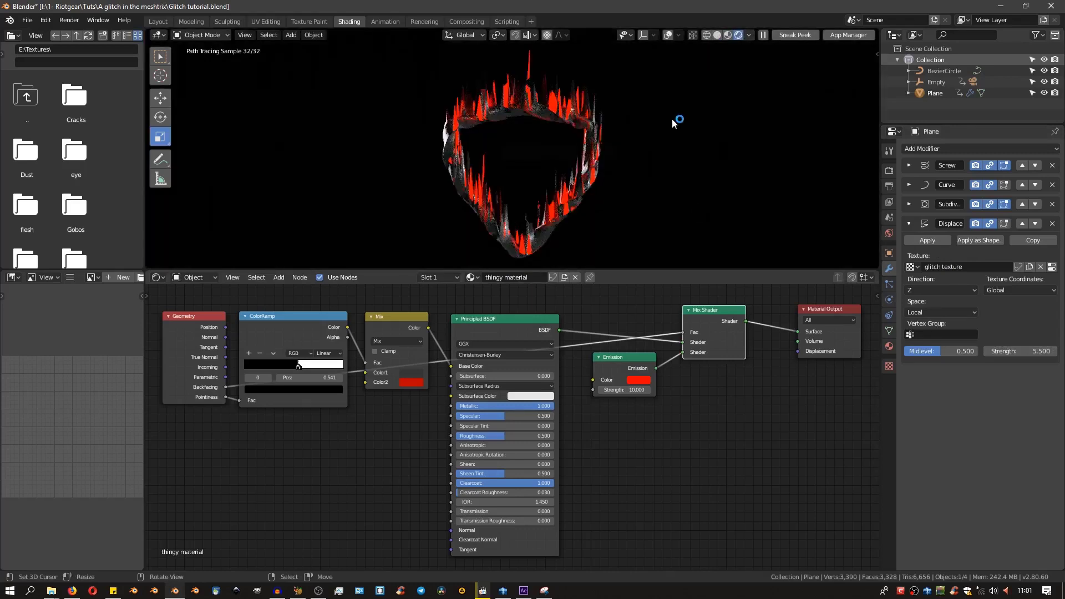
click(717, 36)
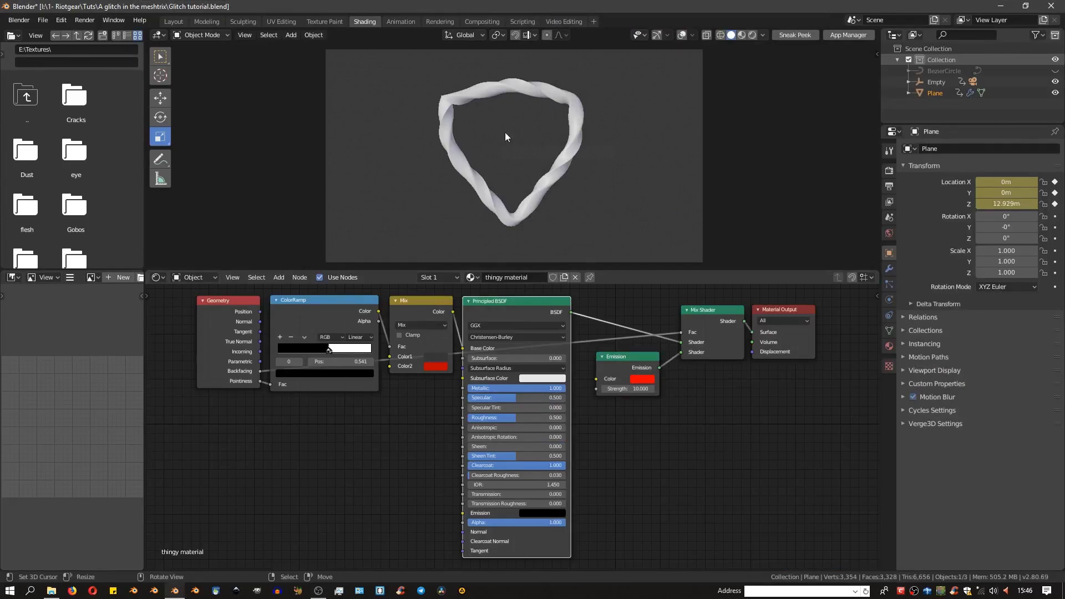
In the Animation workspace, insert a keyframe on the Displace Strength (1.254) and reach the Graph Editor menus
click(401, 21)
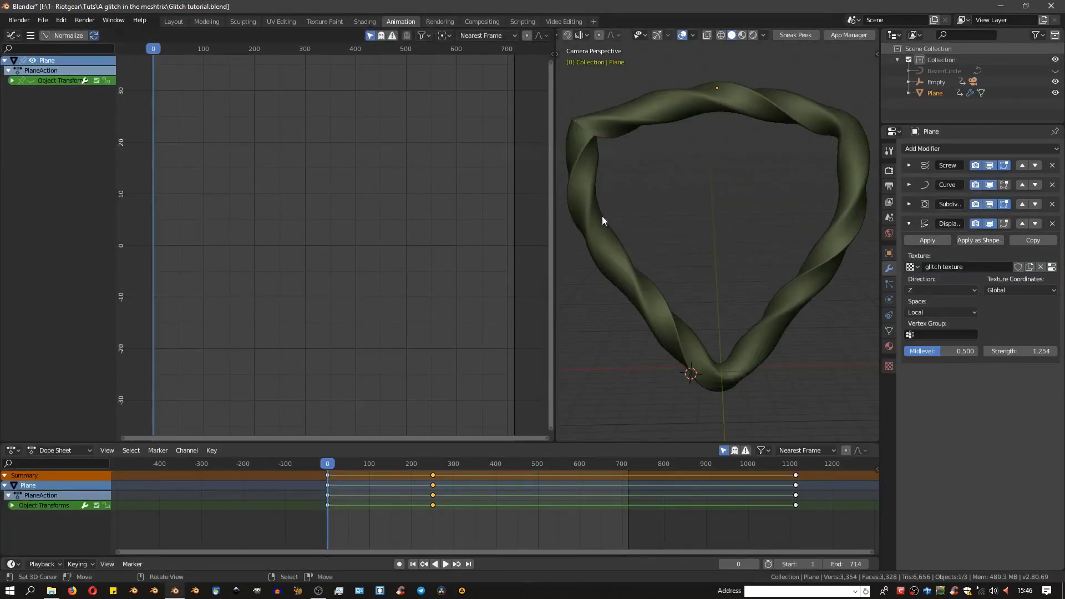
ctrl+scroll(516, 511, down, 2)
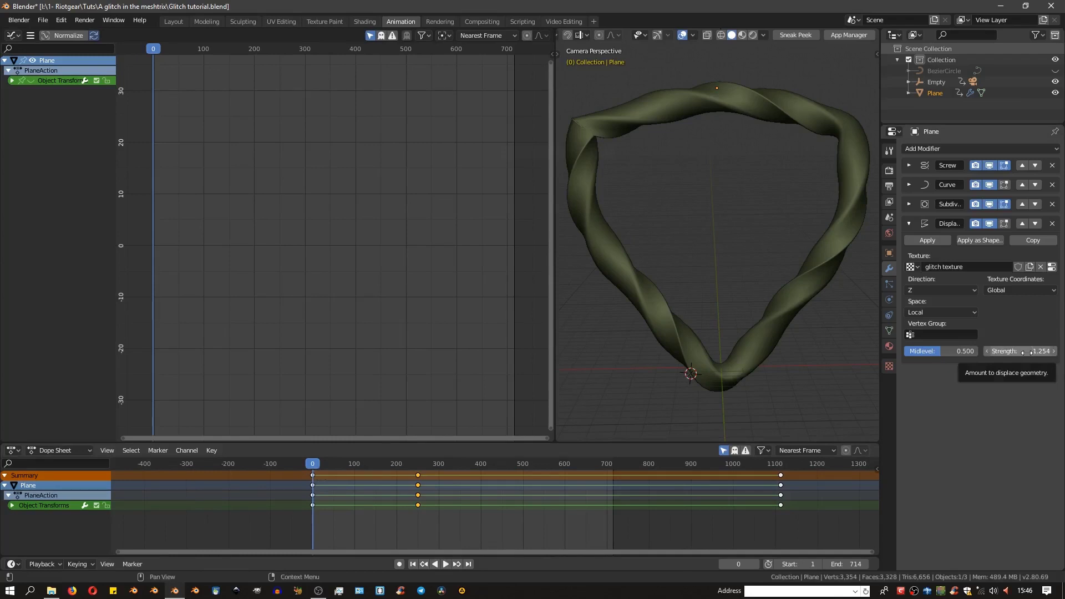
key(i)
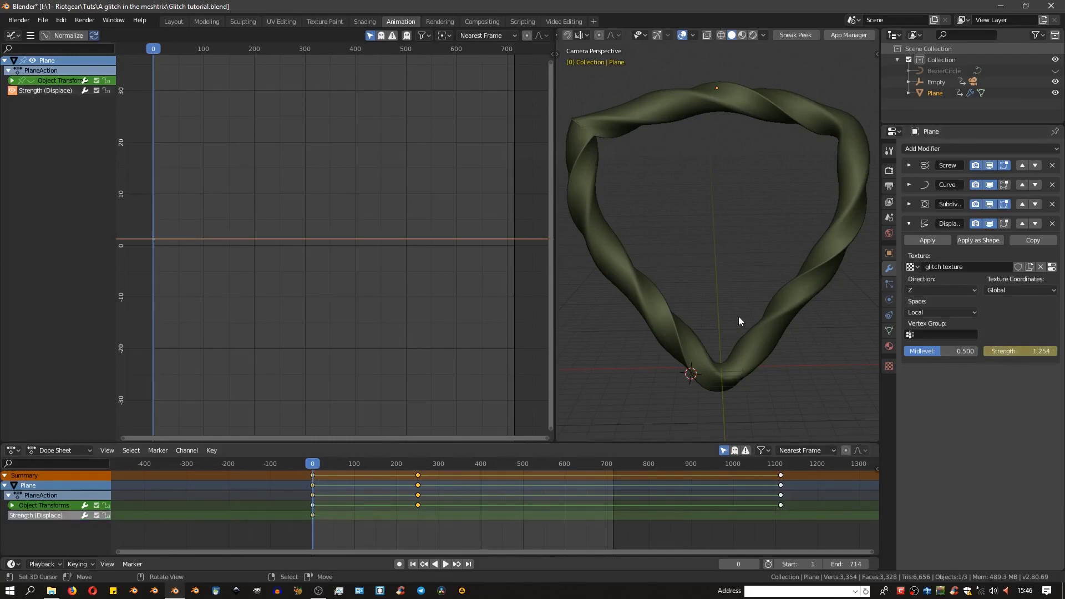
click(31, 35)
click(34, 36)
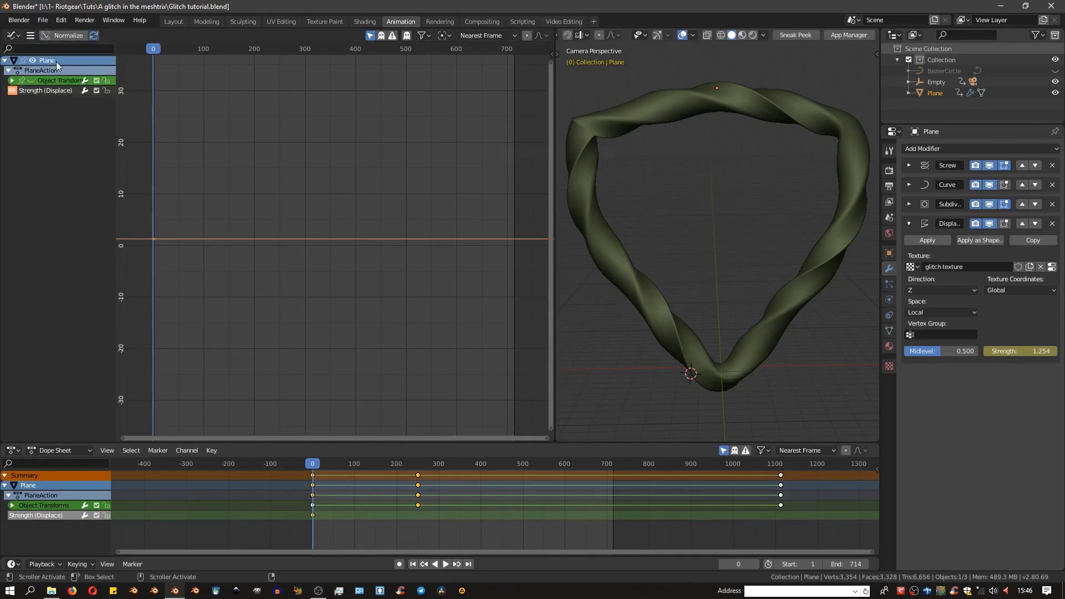
click(31, 35)
Run Bake Sound to F-Curves on Riotgear Beat.mp3 with Highest frequency set to 100
mouse_move(55, 91)
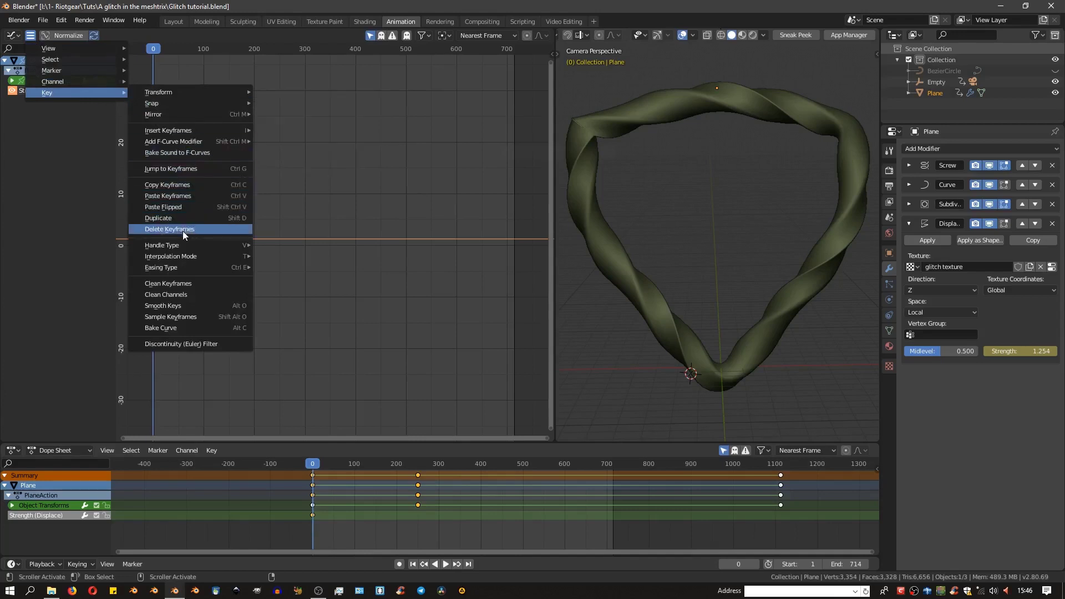
click(180, 153)
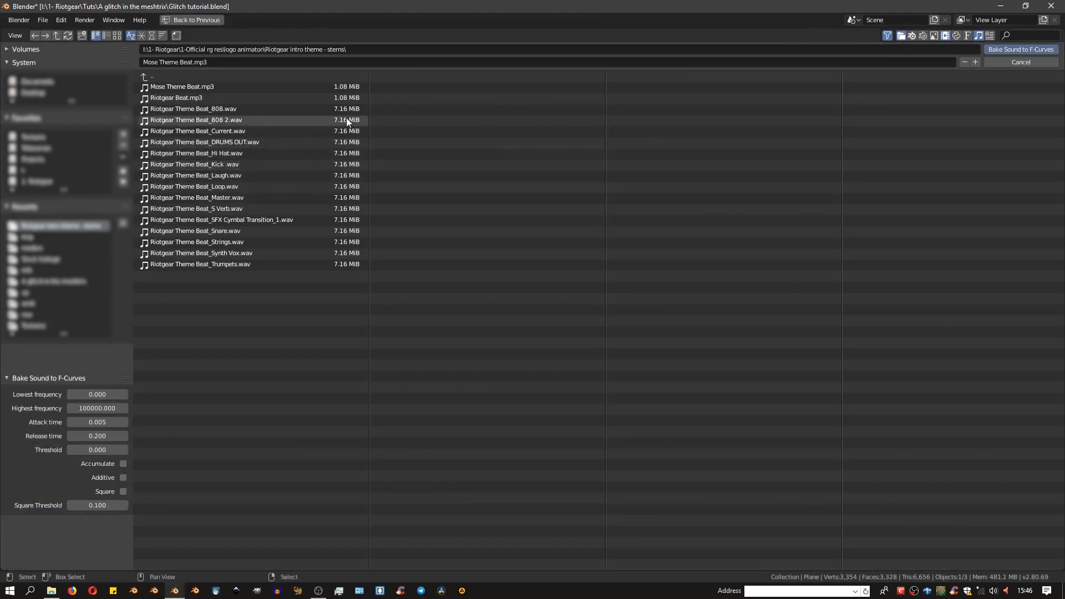
click(160, 100)
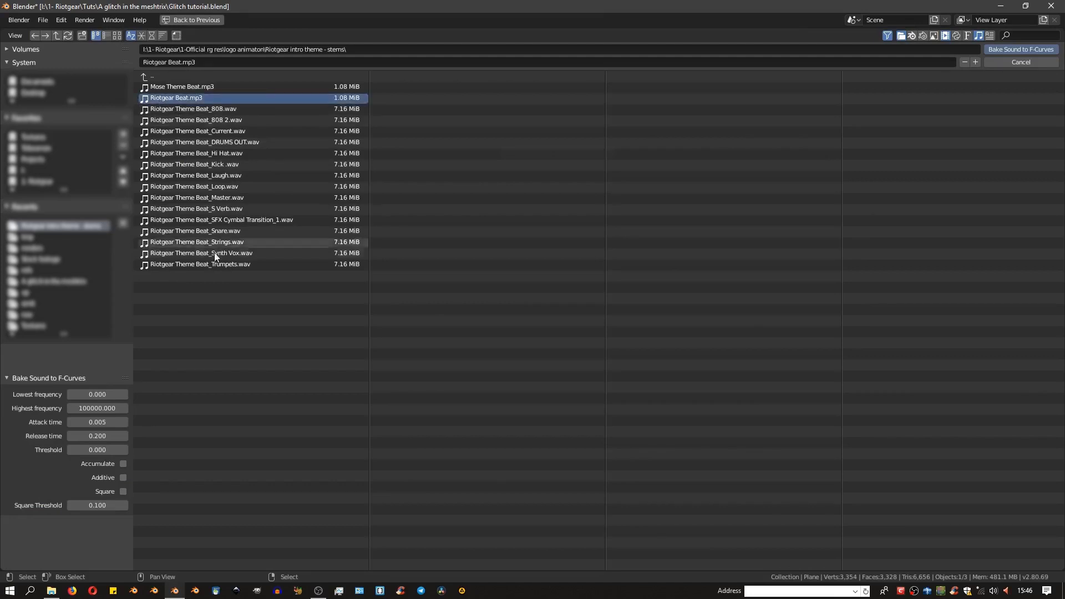
click(103, 408)
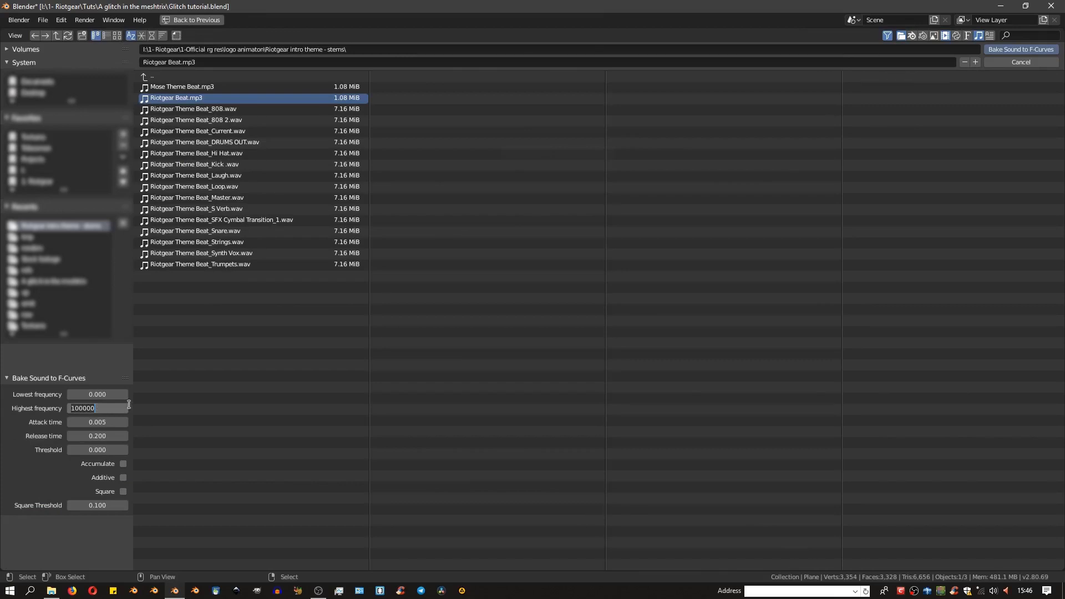
key(BackSpace)
key(BackSpace)
key(BackSpace)
key(BackSpace)
text(0)
key(Return)
Bake the audio into the Strength curve, play it back, and enlarge the graph view
click(1010, 48)
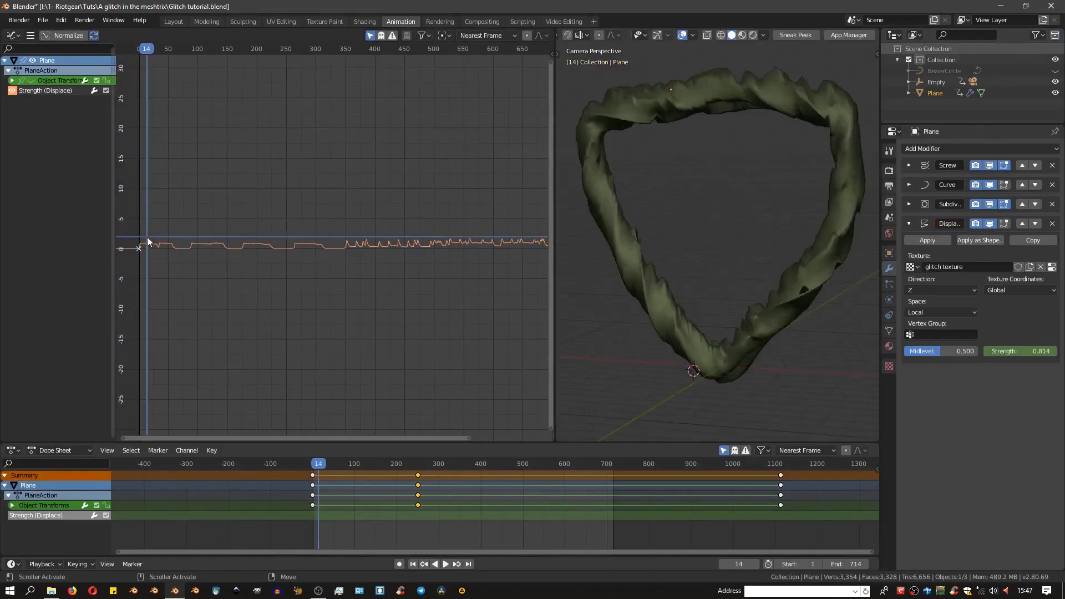
key(space)
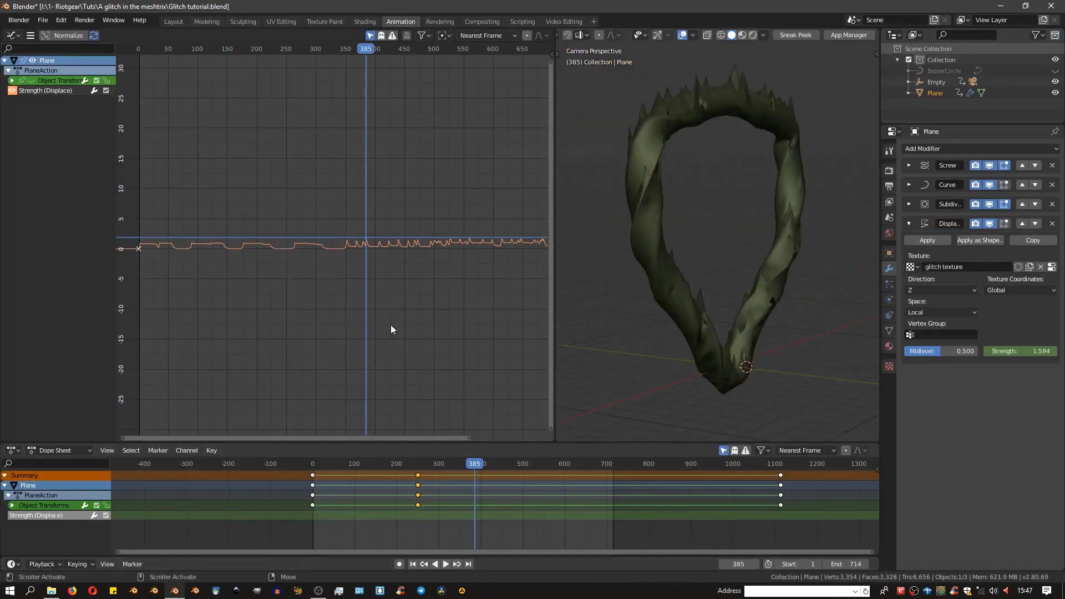
drag(391, 329, 397, 275)
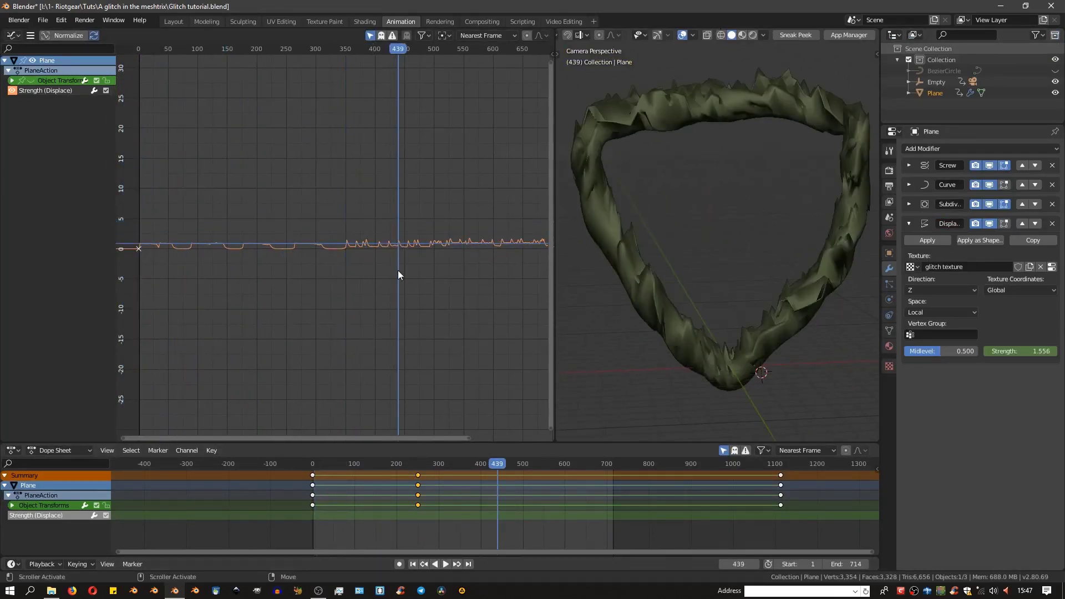
ctrl+middle_drag(397, 271, 331, 281)
drag(554, 289, 608, 297)
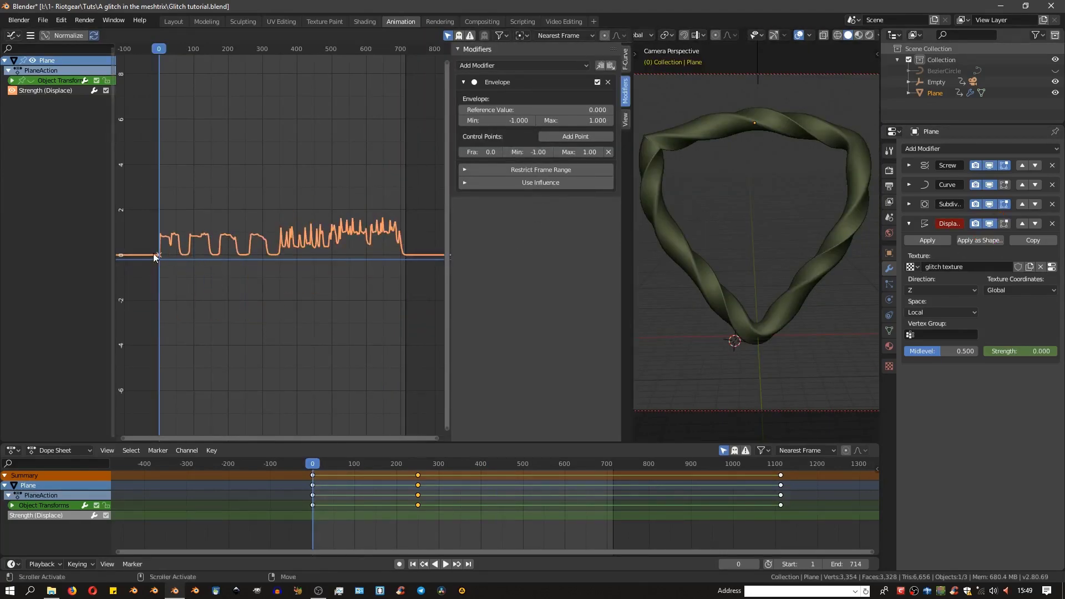
Add a Limits modifier to the Strength curve and roughly adjust the envelope point's min and max
click(523, 66)
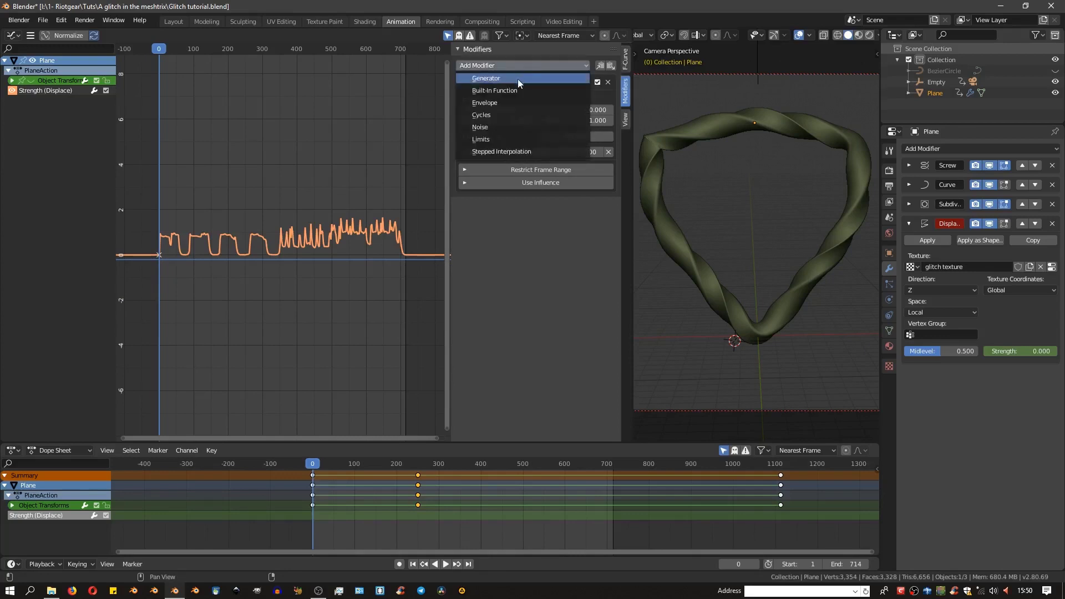
click(499, 137)
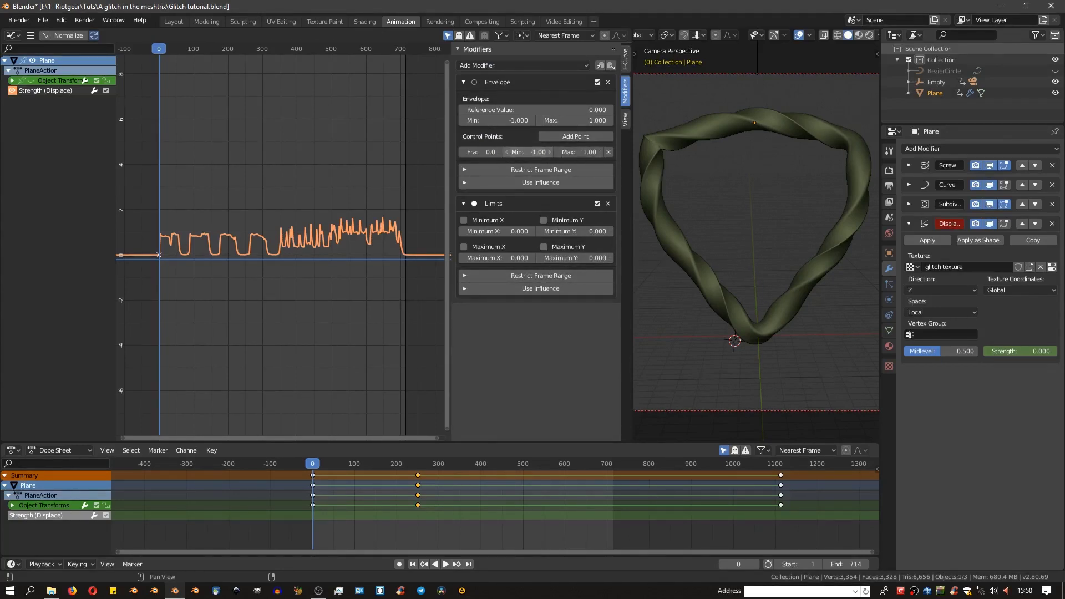
drag(531, 152, 510, 151)
drag(589, 152, 599, 152)
drag(531, 152, 514, 152)
drag(589, 151, 575, 152)
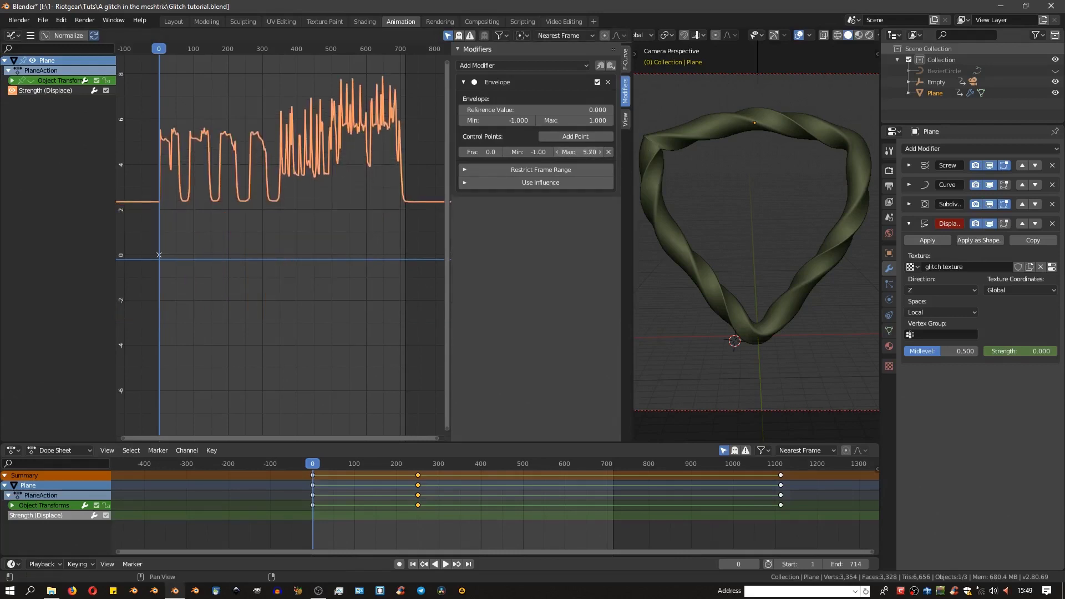
drag(577, 152, 553, 151)
drag(107, 244, 106, 151)
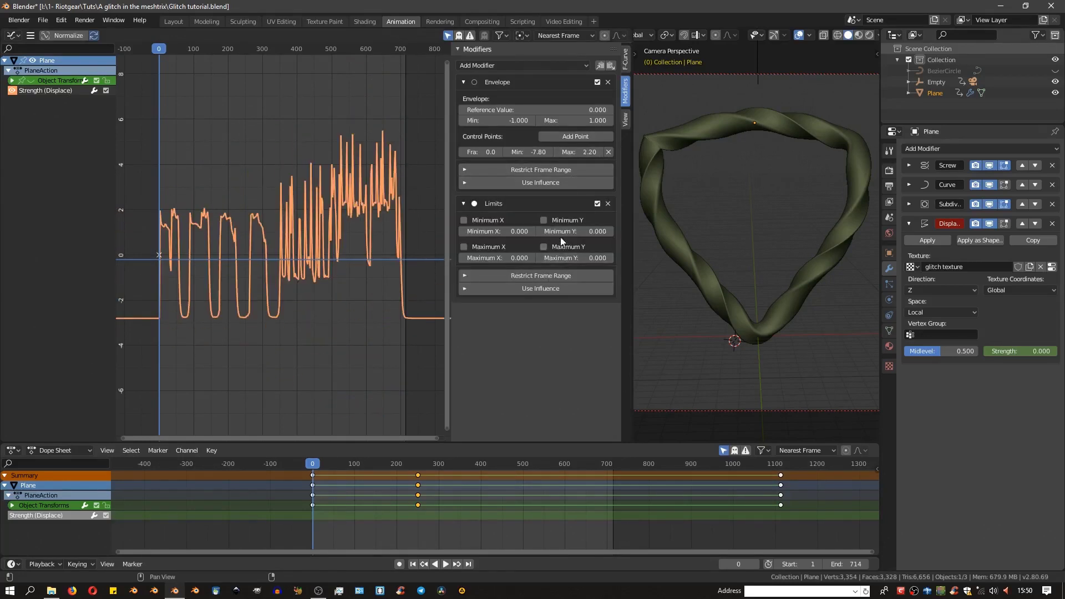
Clamp the curve to Minimum Y 0.020 and Maximum Y 4.020; set envelope min -39.70, max 2.40
click(543, 220)
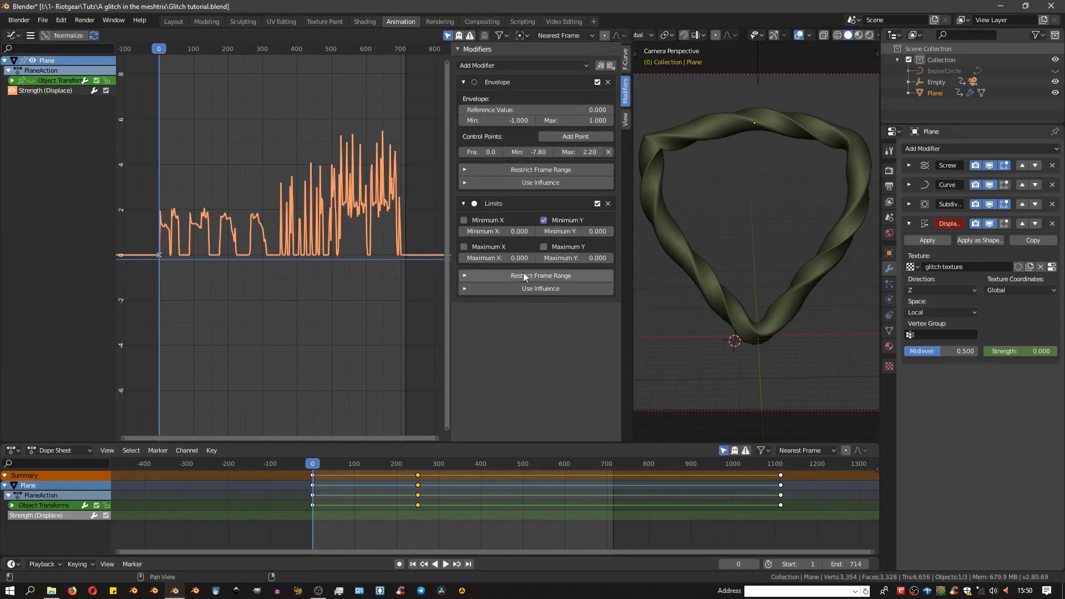
drag(574, 232, 571, 258)
click(544, 247)
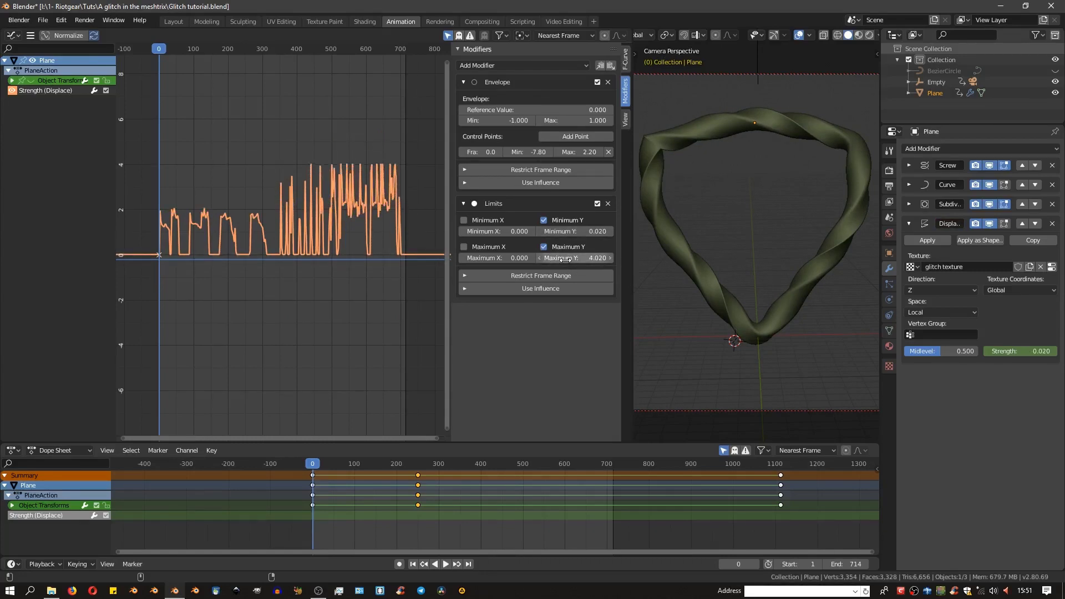
drag(529, 152, 511, 152)
drag(588, 152, 575, 199)
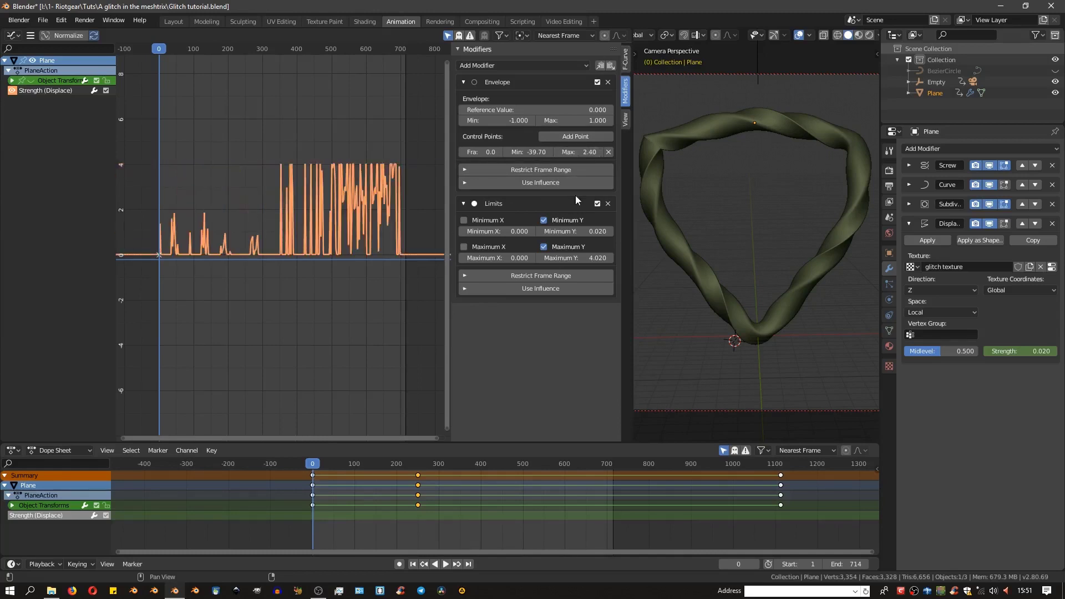
Play the animation to preview the tube's displacement spiking on strong beats
key(space)
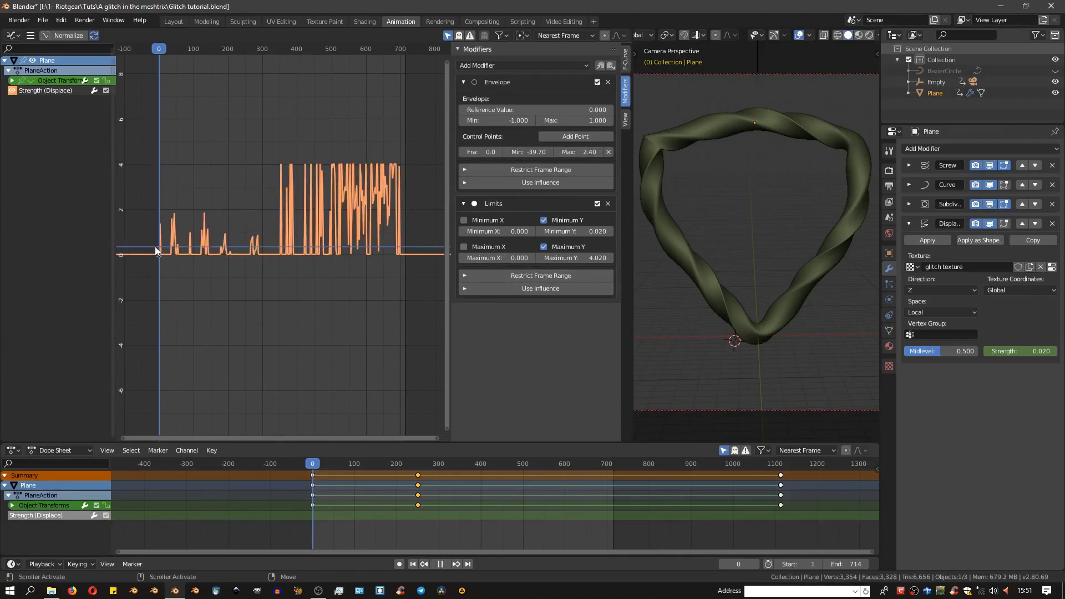